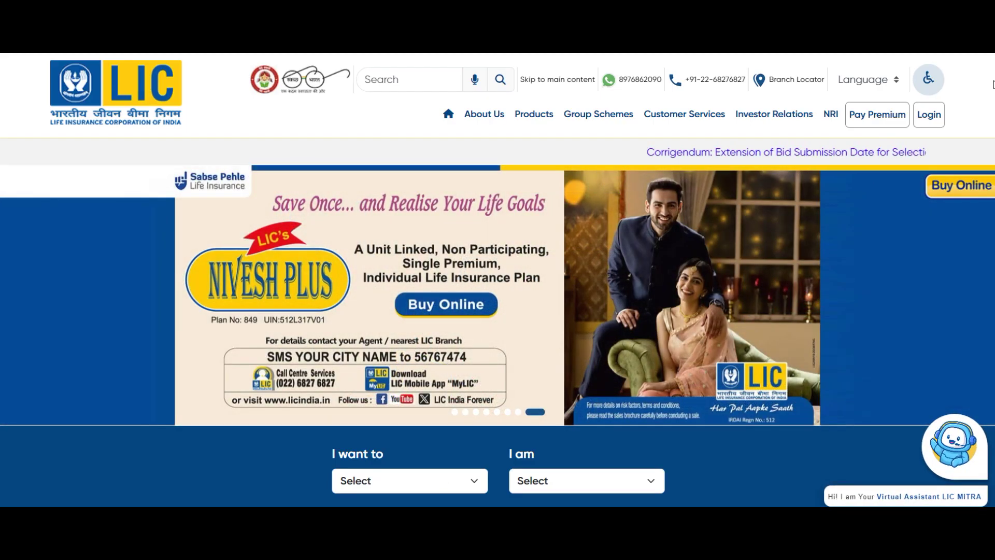
Scroll to Other Online Services, open the ANANDA link and confirm leaving for the external site
scroll(908, 138, down, 6)
scroll(991, 214, down, 11)
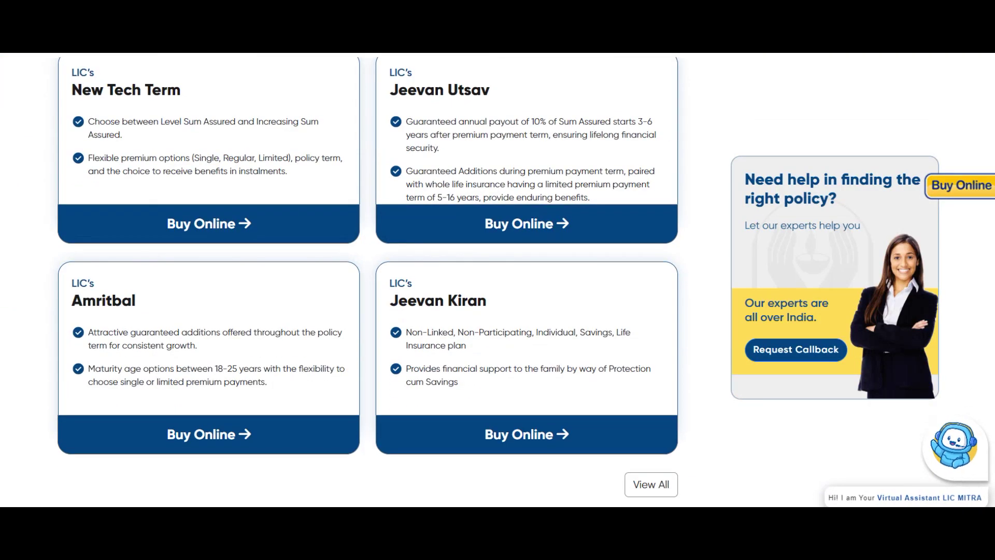
scroll(991, 214, down, 1)
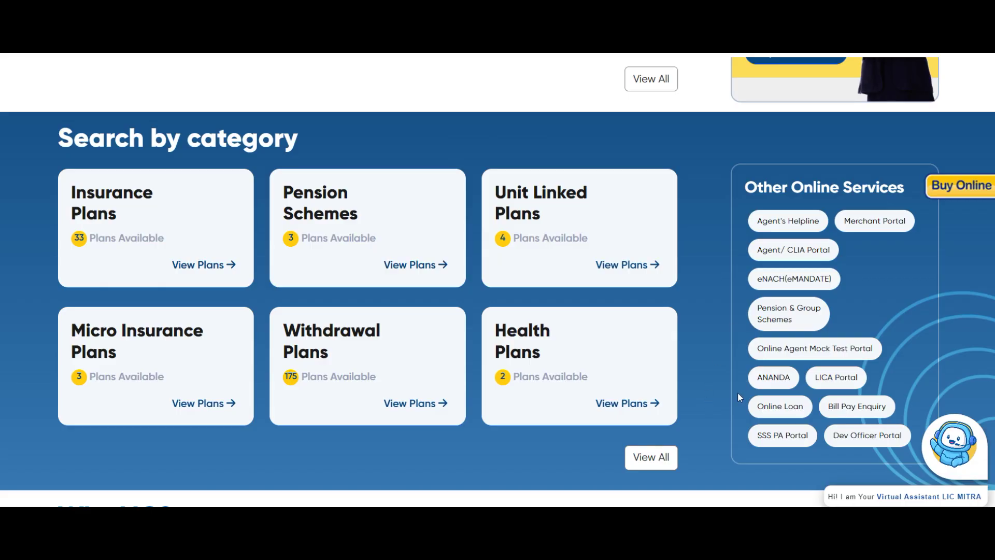
click(771, 383)
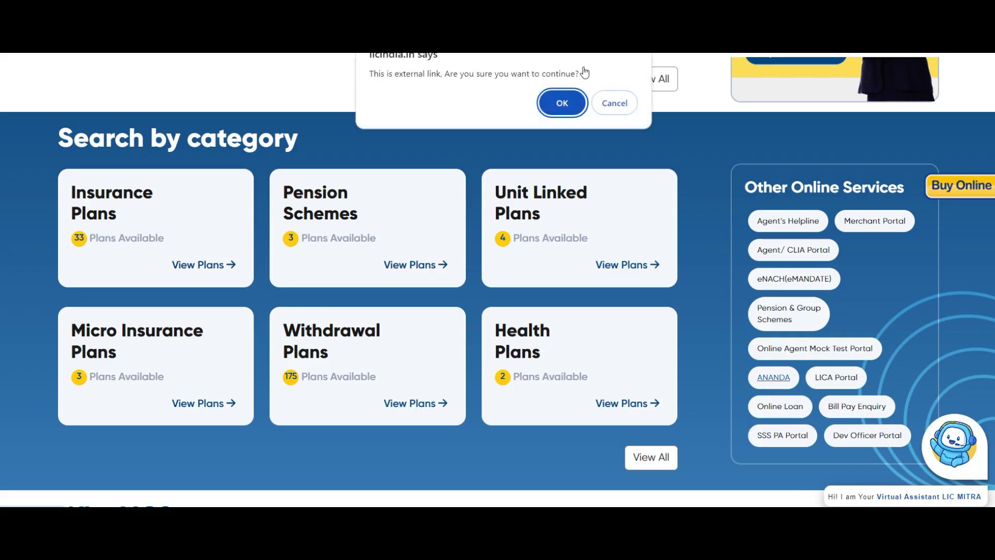
click(562, 111)
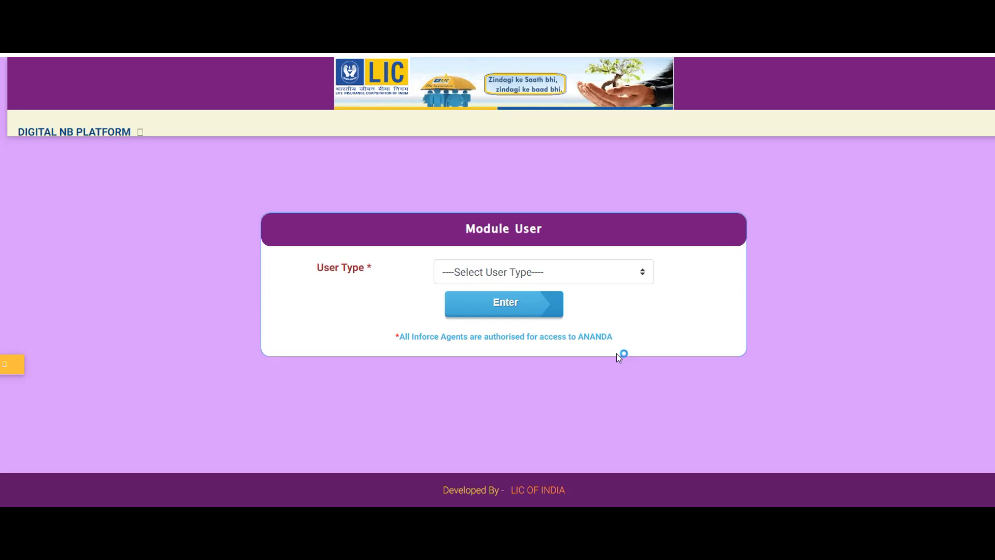
Choose the 'Agent / CLIA with OTP/Secured Token' user type and the OTP login option
click(592, 275)
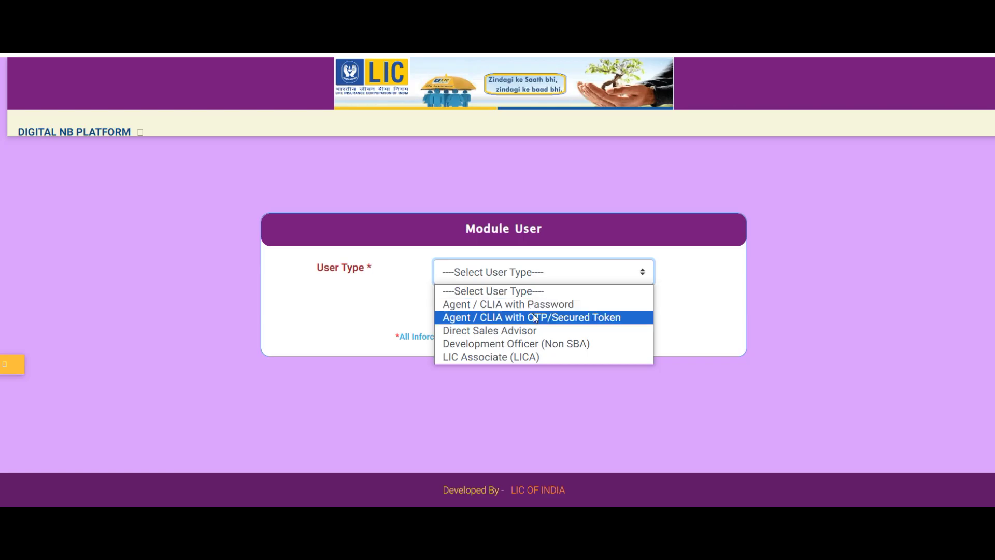
click(535, 317)
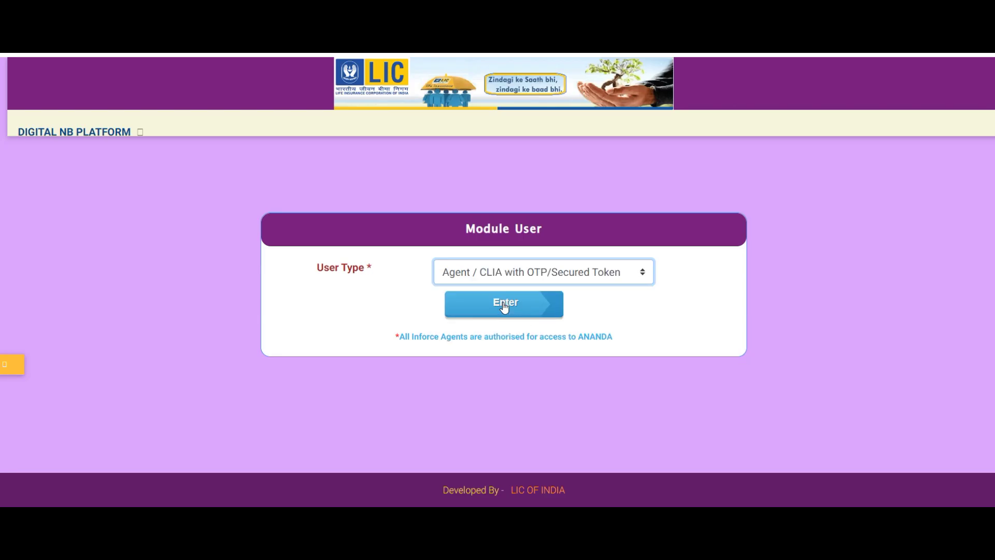
click(504, 306)
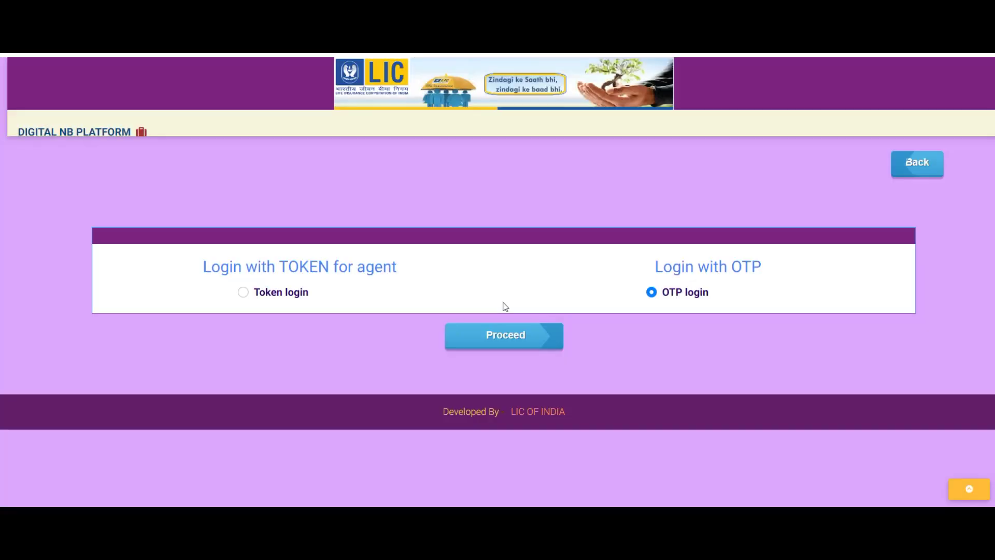
click(548, 328)
Enter the agent code and the one-time password to log in
click(556, 303)
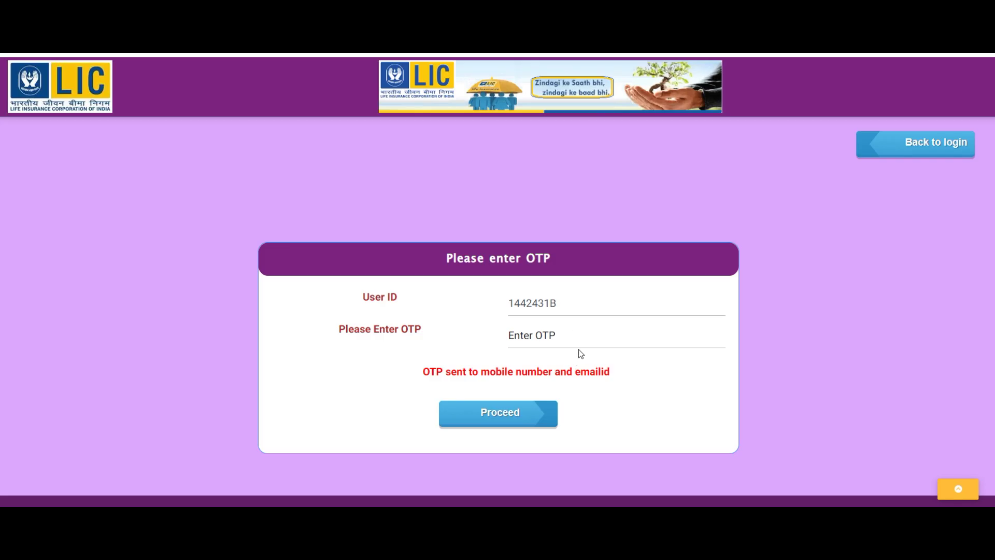
click(581, 346)
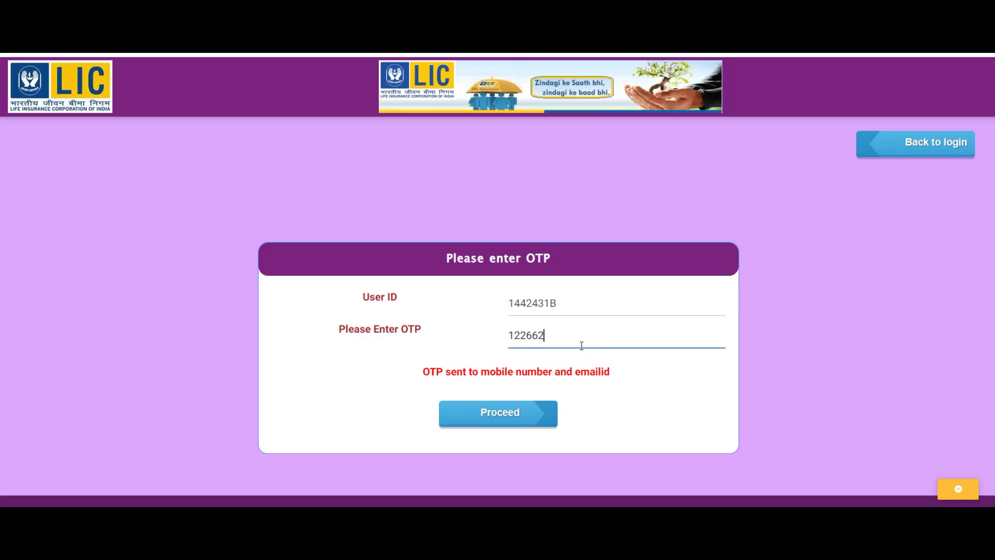
click(538, 410)
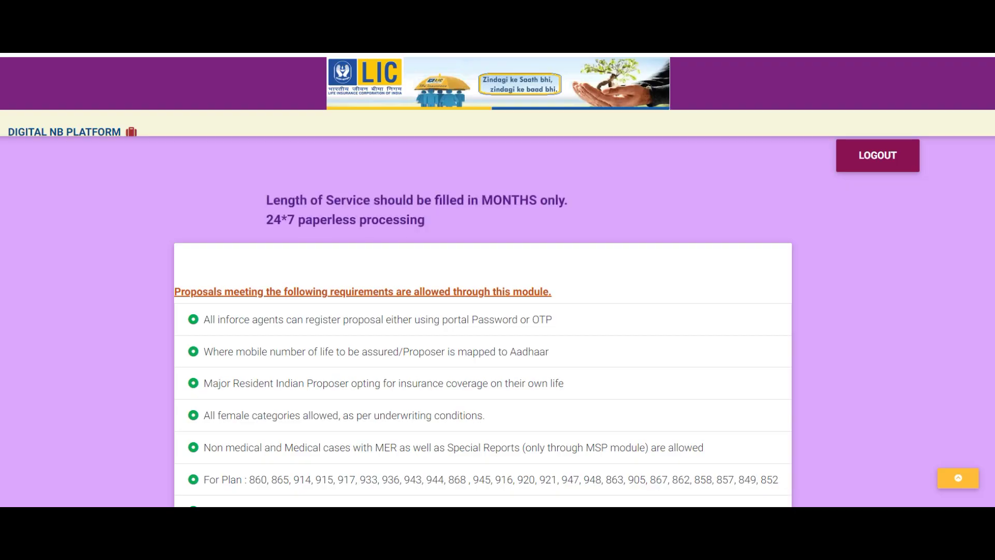
Continue past the proposal requirements page and open Premium Calculator & Lead Generation
scroll(498, 280, down, 9)
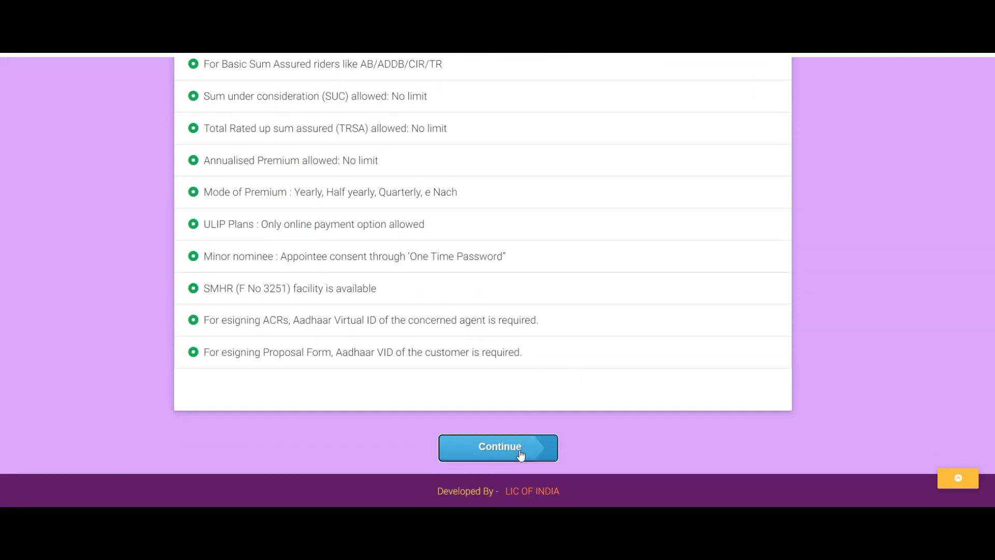
click(520, 451)
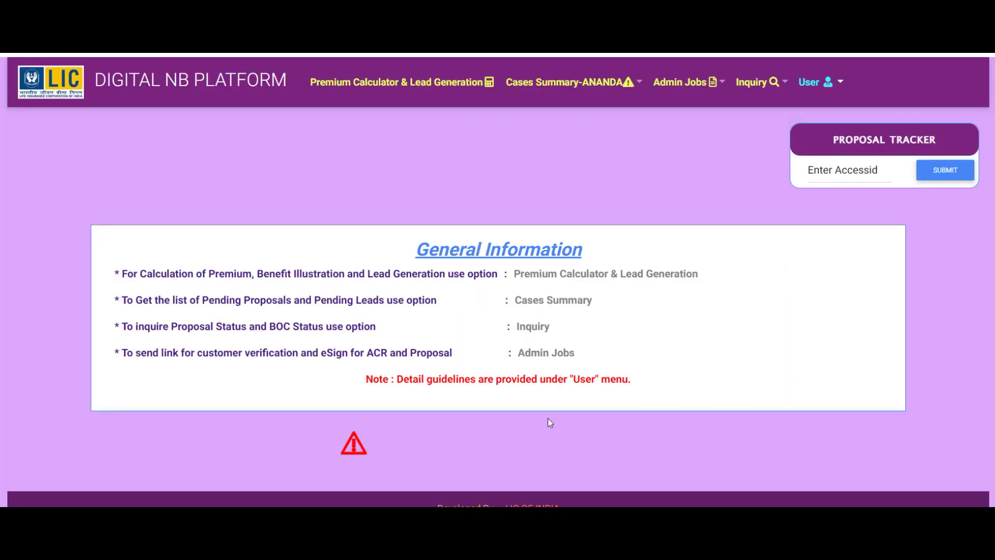
click(379, 83)
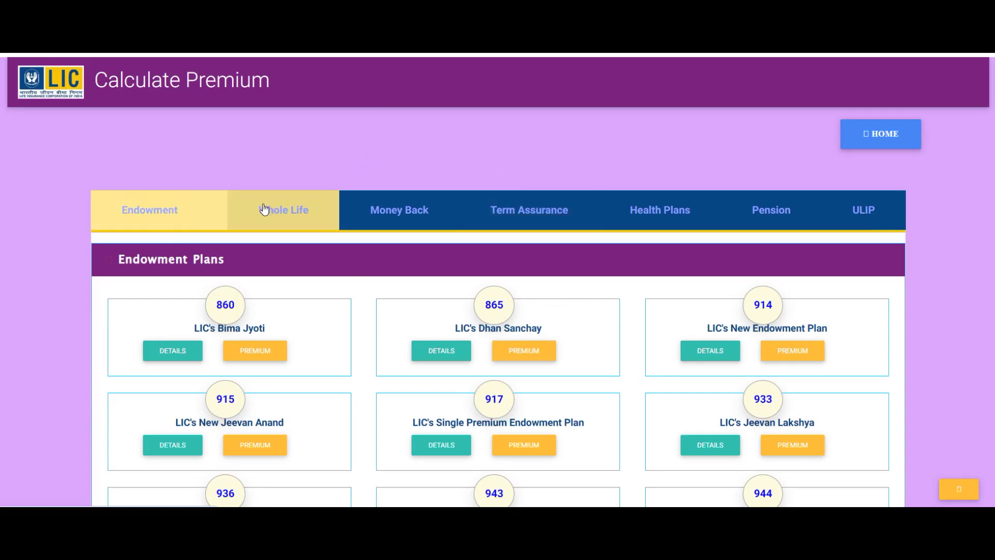
Browse the Whole Life, Money Back, Term Assurance, Health, Pension and ULIP plan tabs, then return HOME
click(326, 207)
click(385, 214)
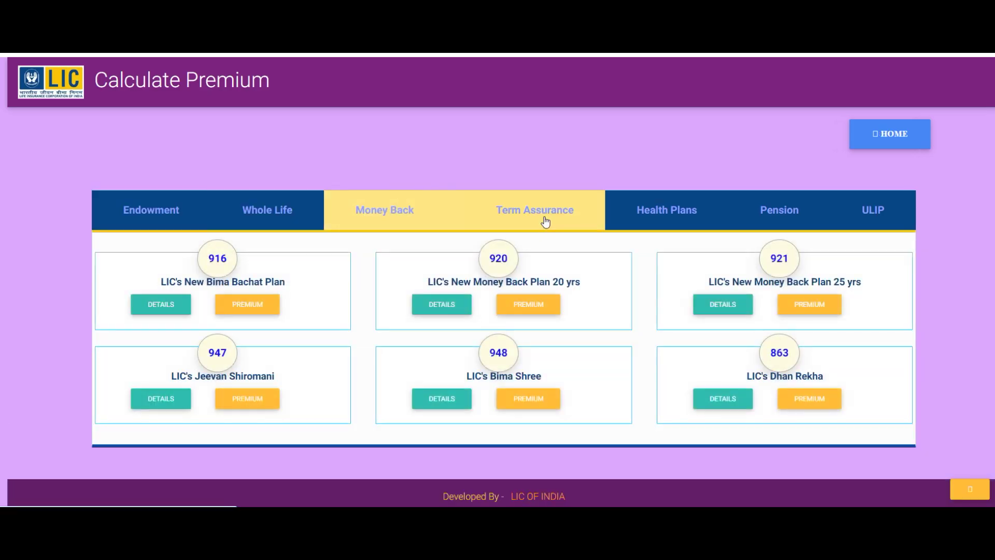
click(544, 217)
click(671, 214)
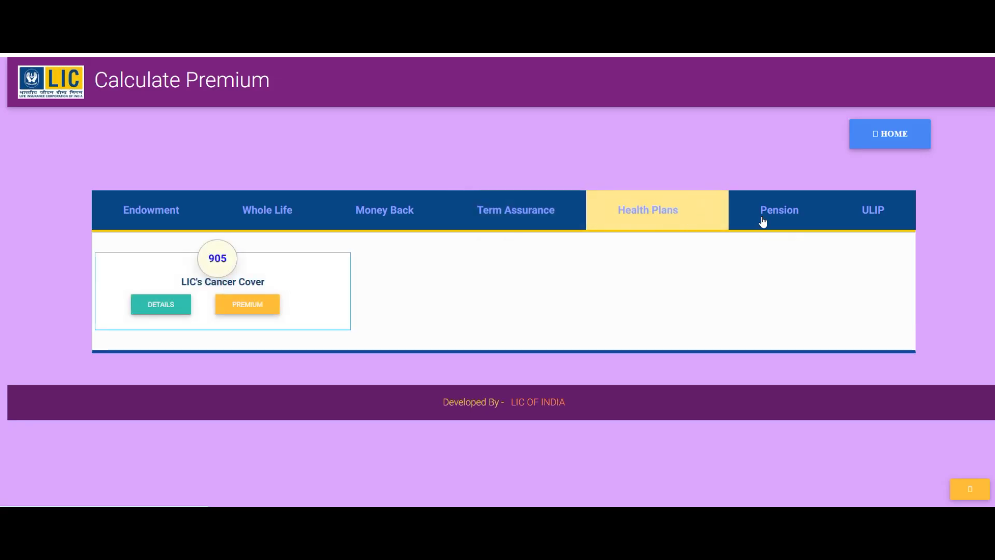
click(777, 214)
click(860, 222)
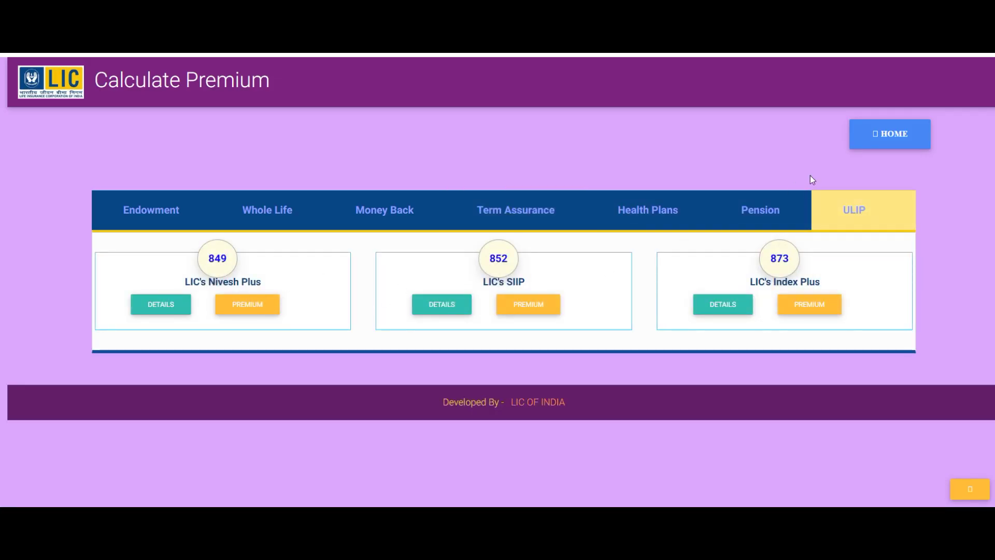
click(865, 136)
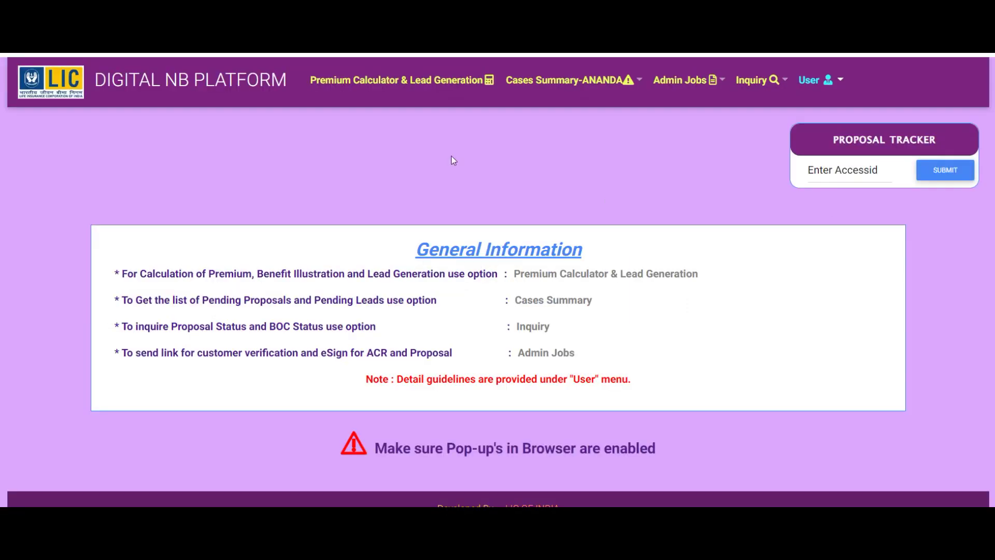
View Pending Leads, Pending for Registration, Pending Proposals, Completed Proposal and FPR, then Pending Leads again
click(562, 84)
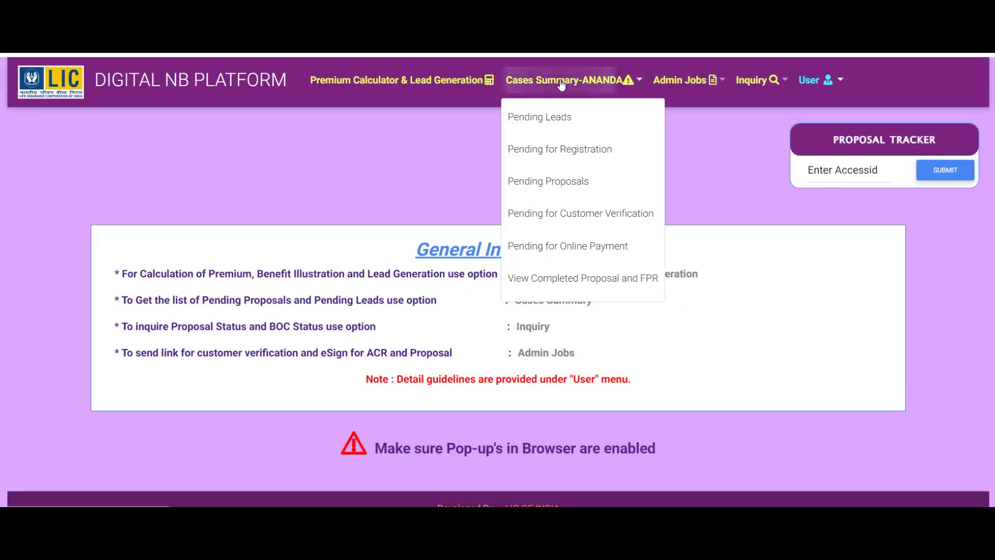
click(556, 115)
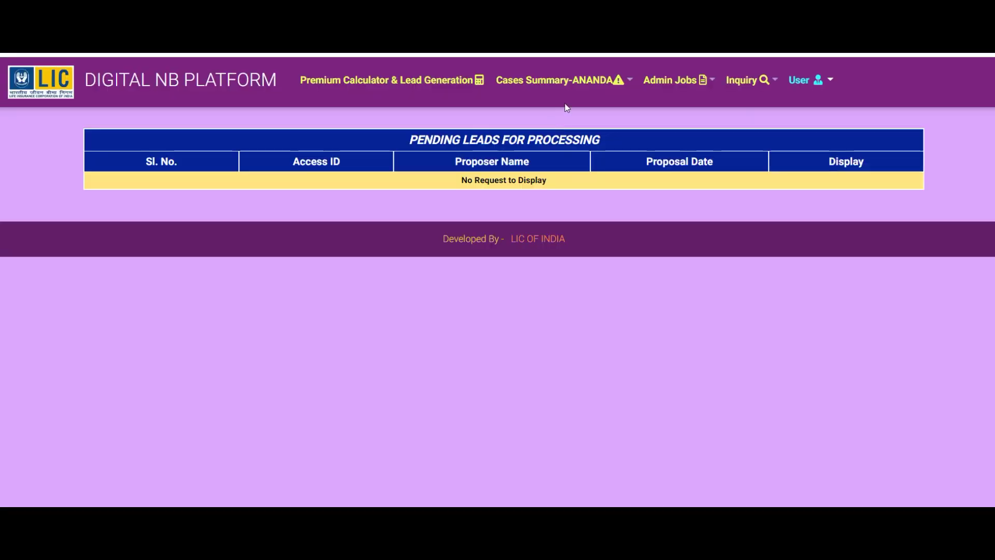
click(572, 88)
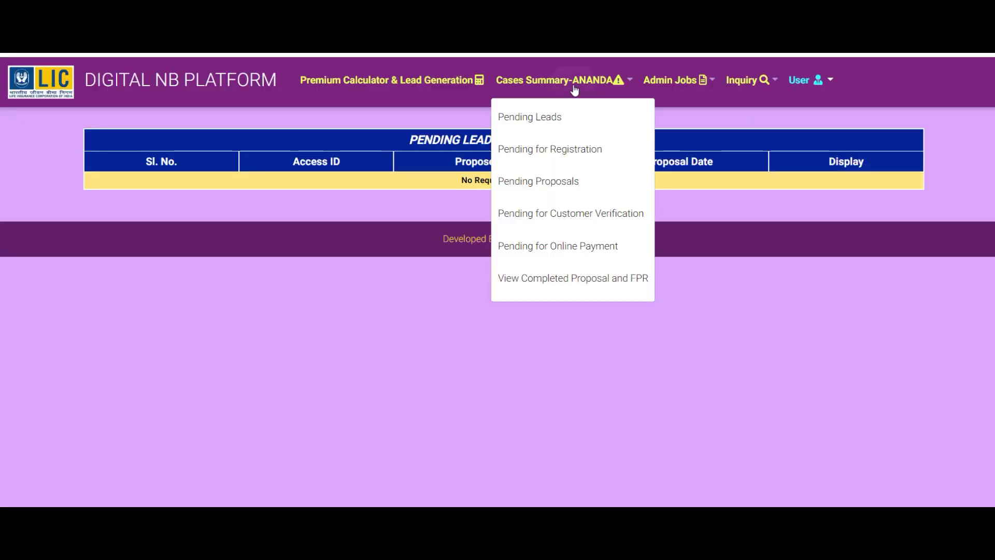
click(566, 149)
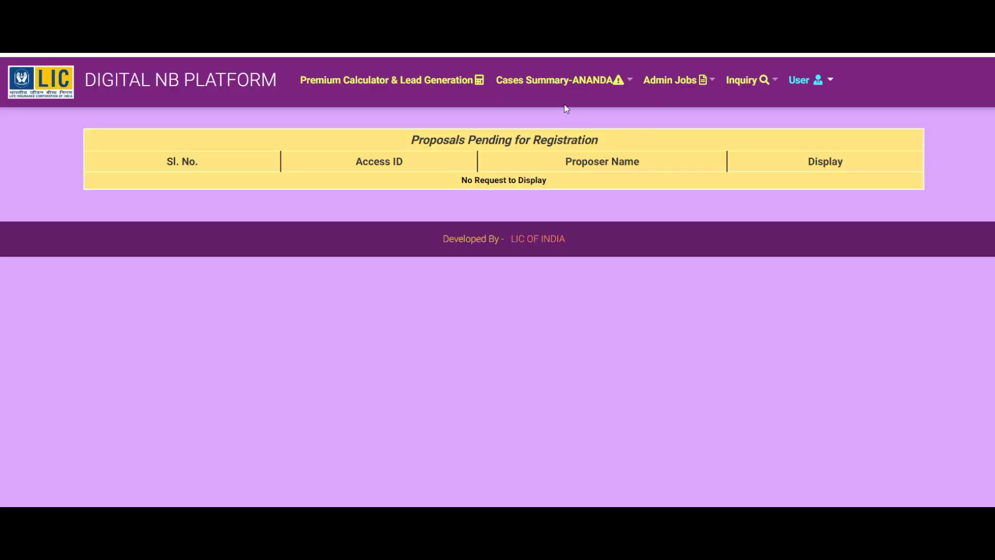
click(572, 87)
click(551, 179)
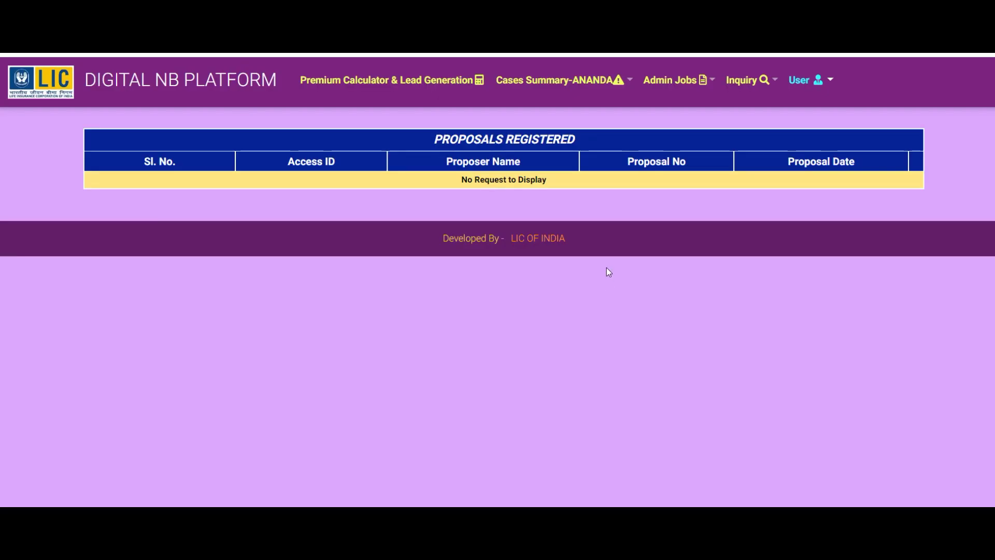
click(560, 80)
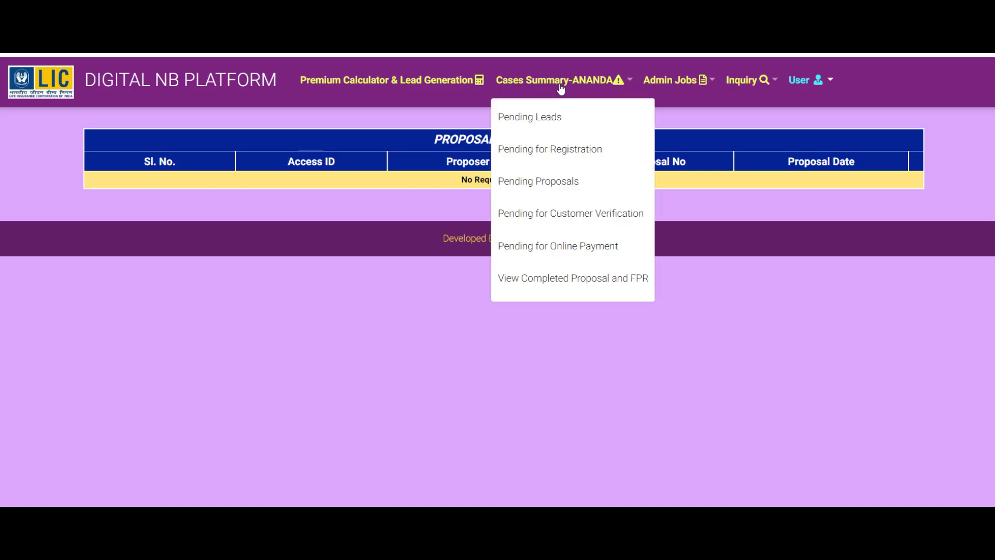
click(571, 288)
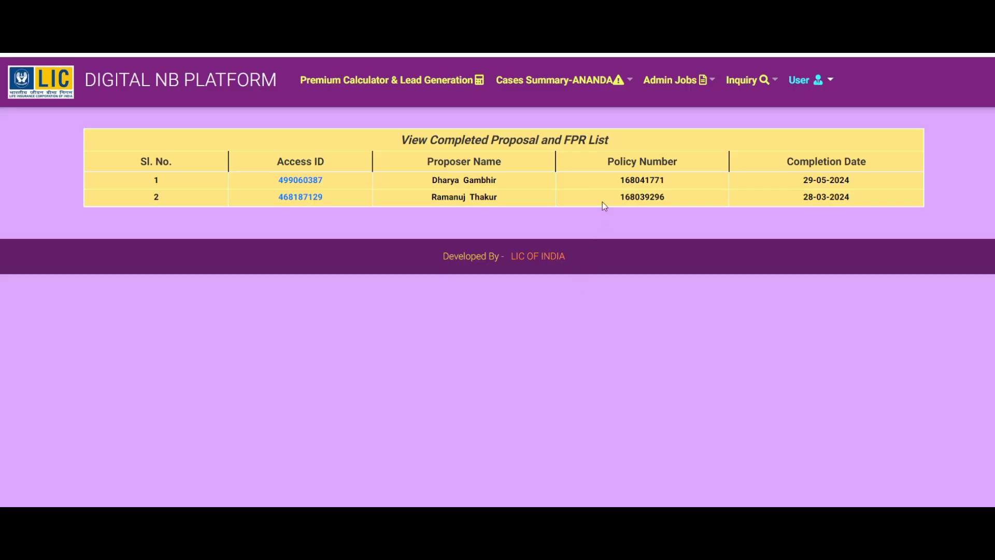
click(518, 80)
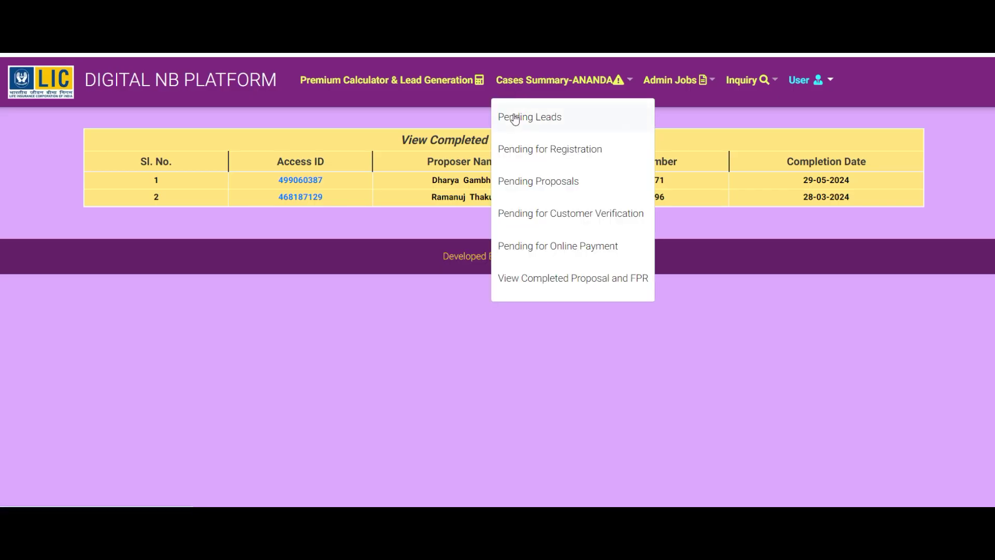
click(514, 115)
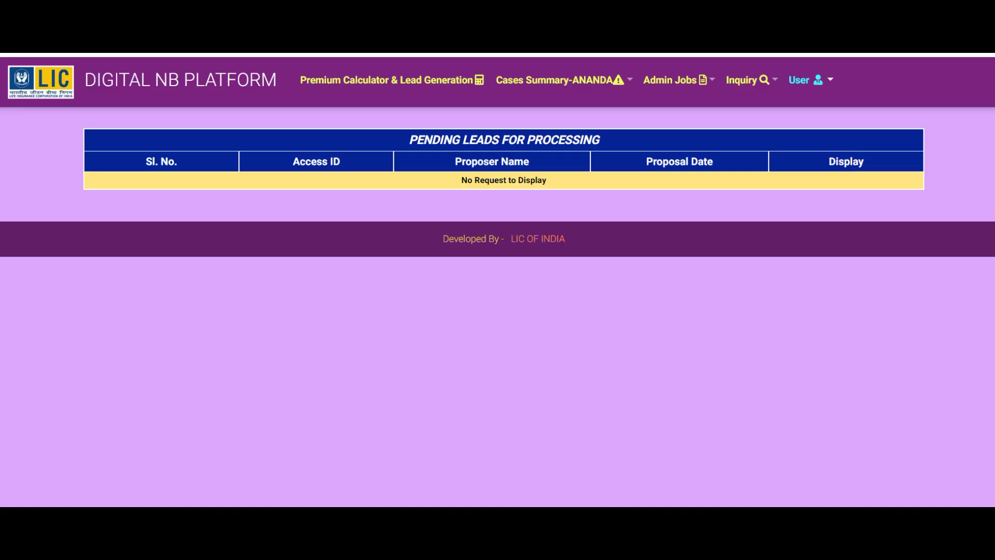
text(google.com)
key(Return)
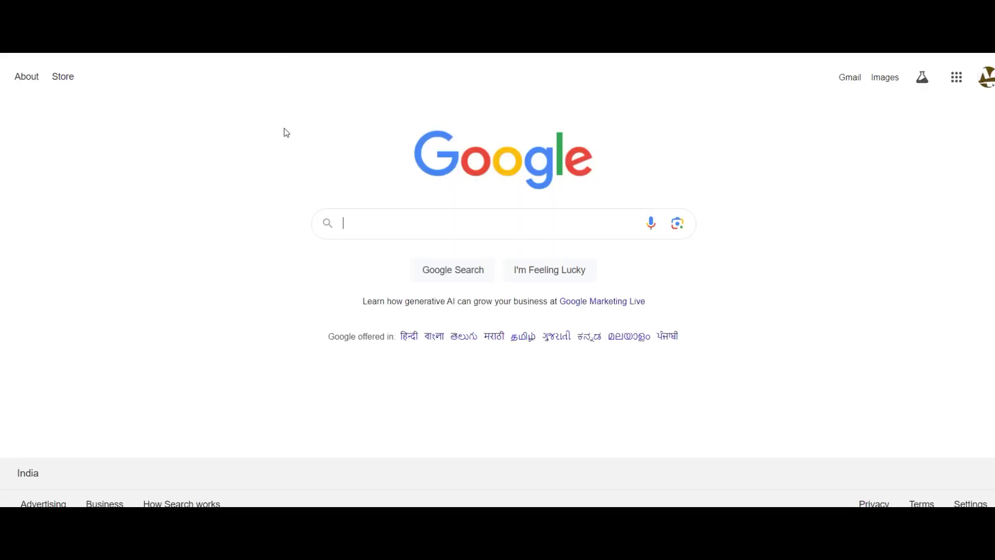
text(esales)
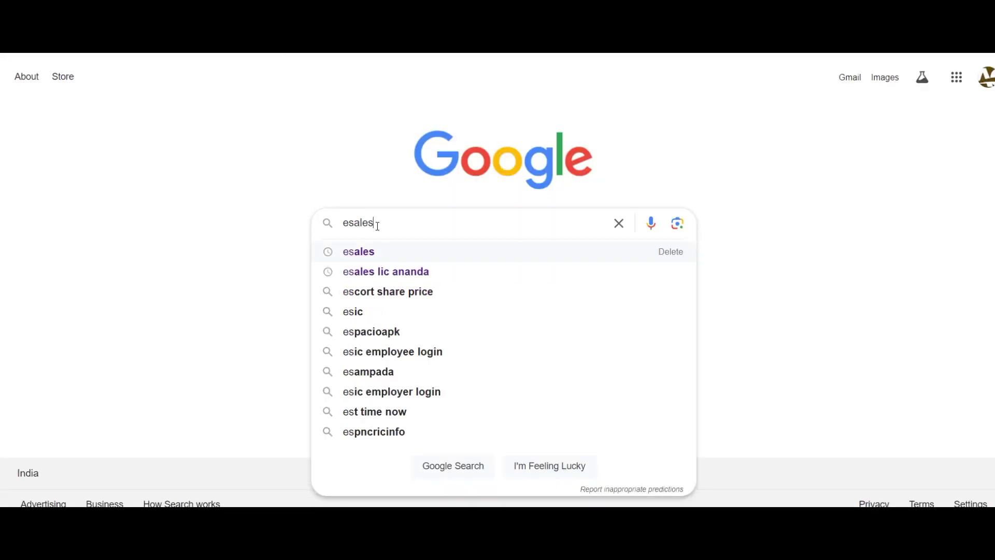
key(Down)
key(Escape)
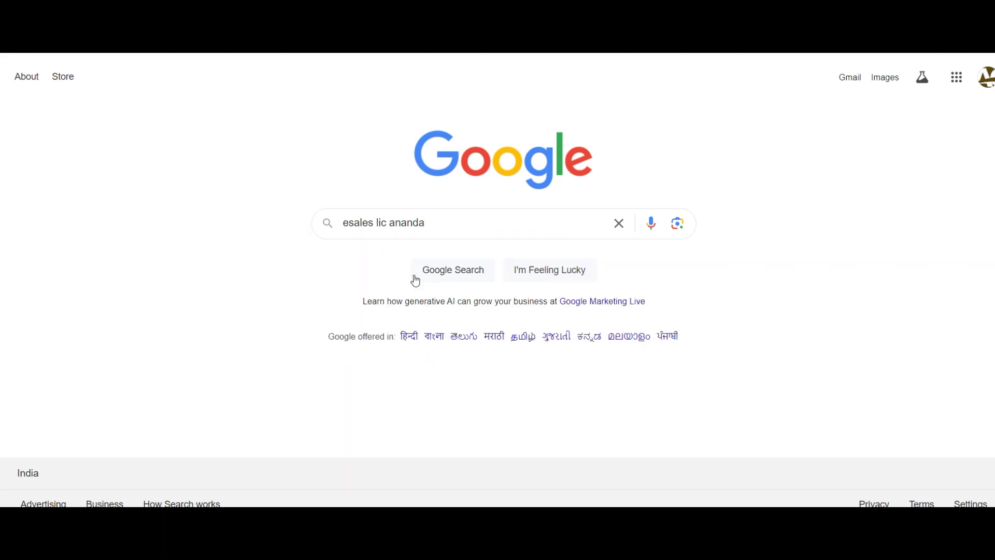
click(415, 280)
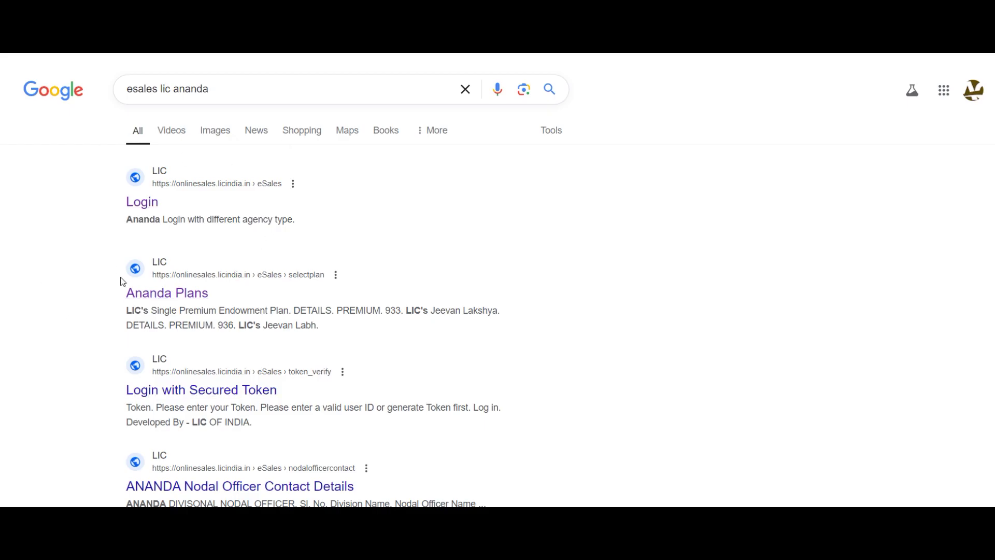
click(158, 210)
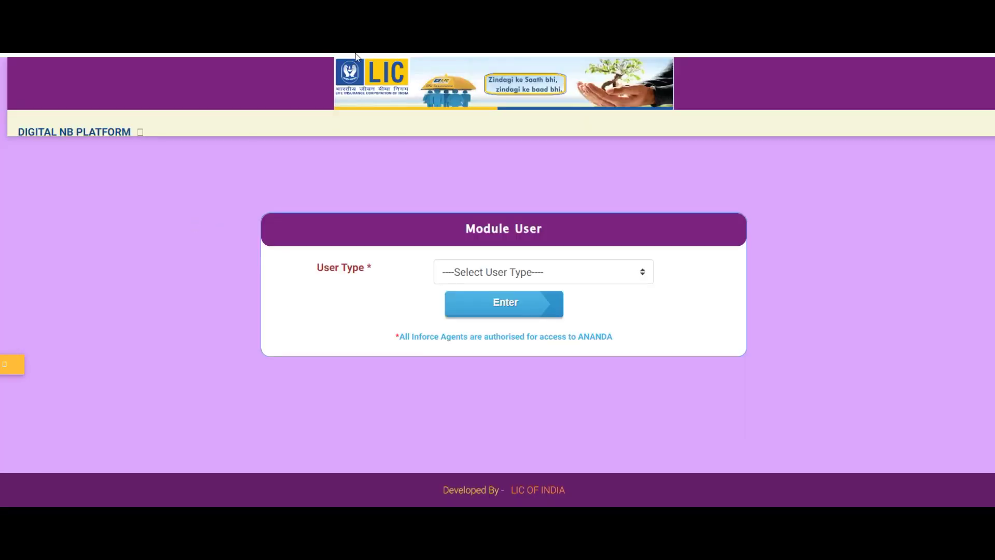
key(alt+Left)
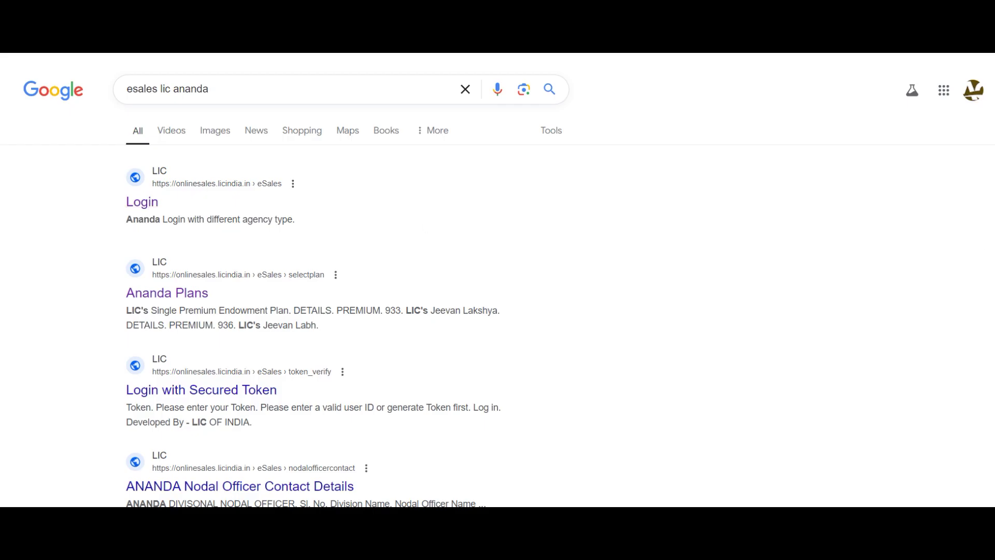
Scroll the Google results and open the 'LIC' result for esales.licindia.in
scroll(342, 331, down, 5)
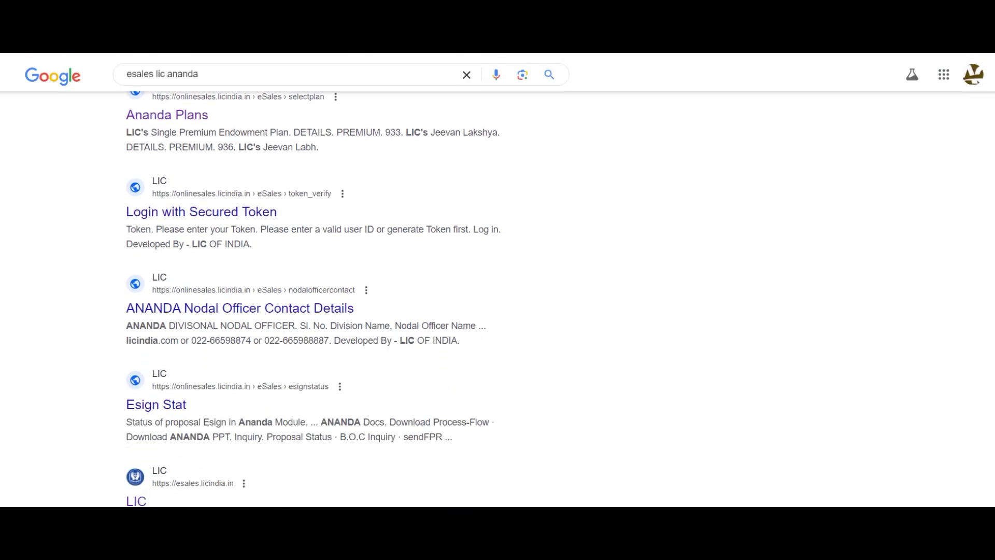
scroll(342, 280, down, 1)
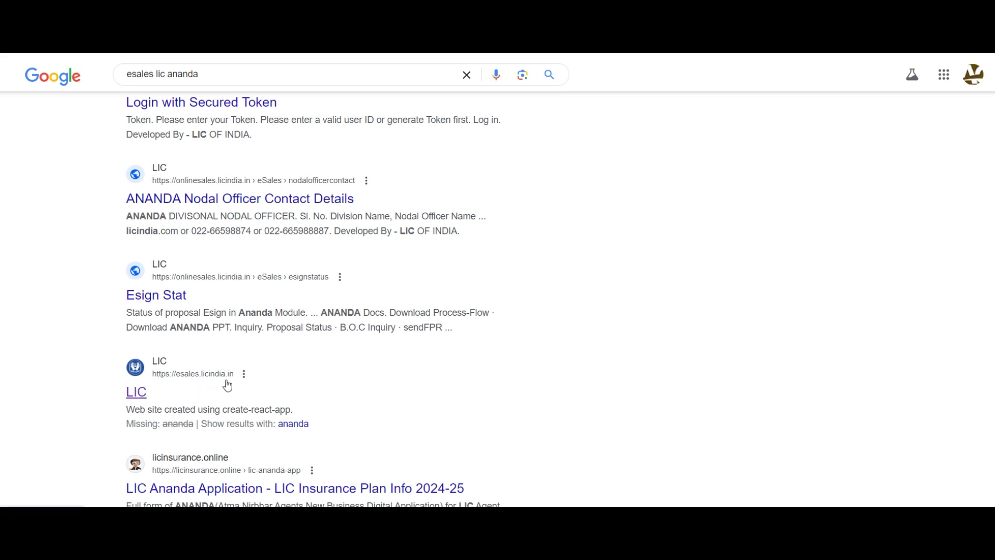
click(188, 380)
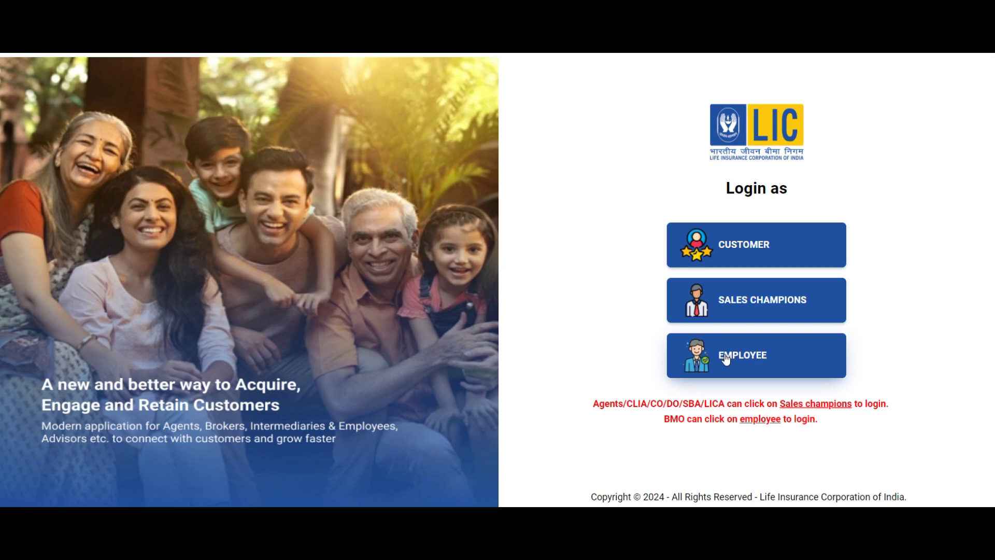
Pick a login role, enter the agent's user ID and request an OTP
click(760, 307)
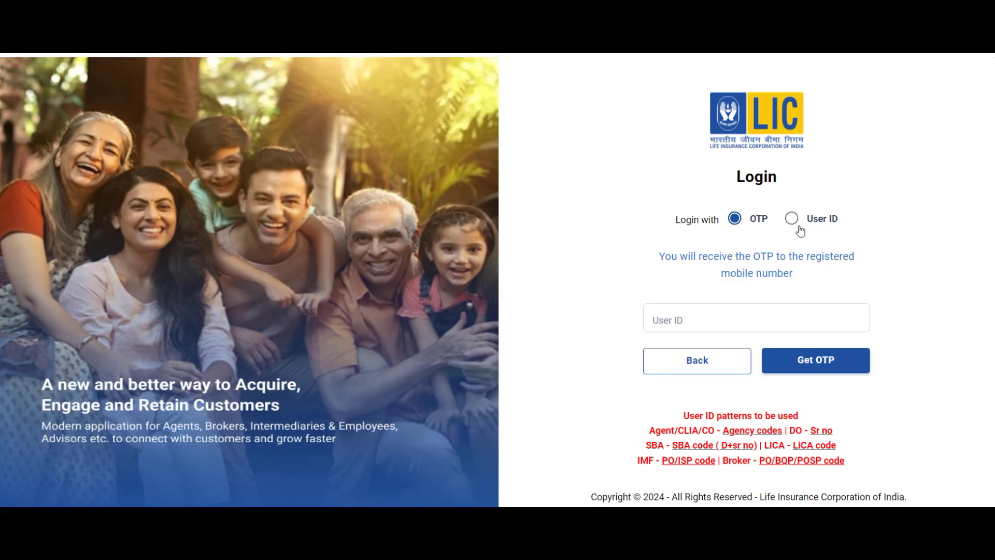
click(722, 318)
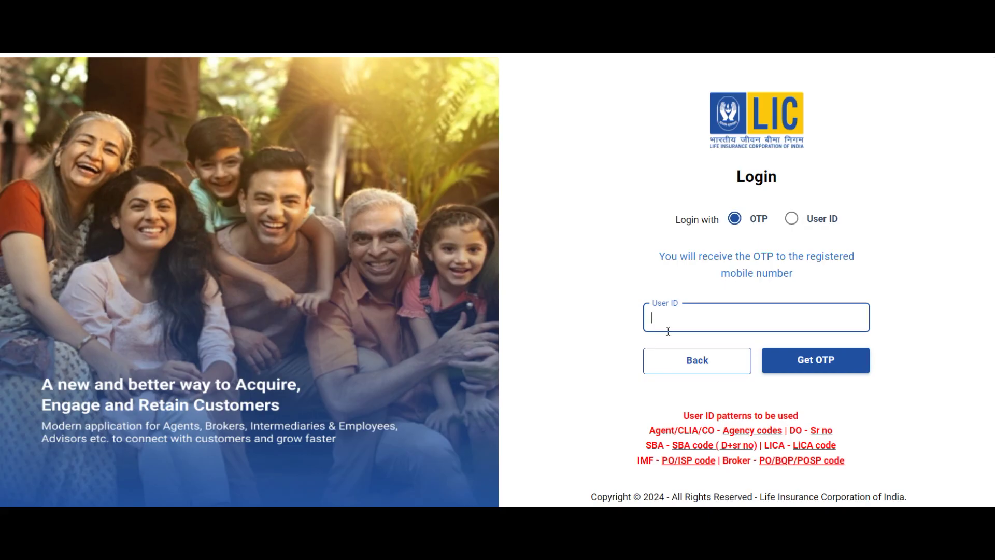
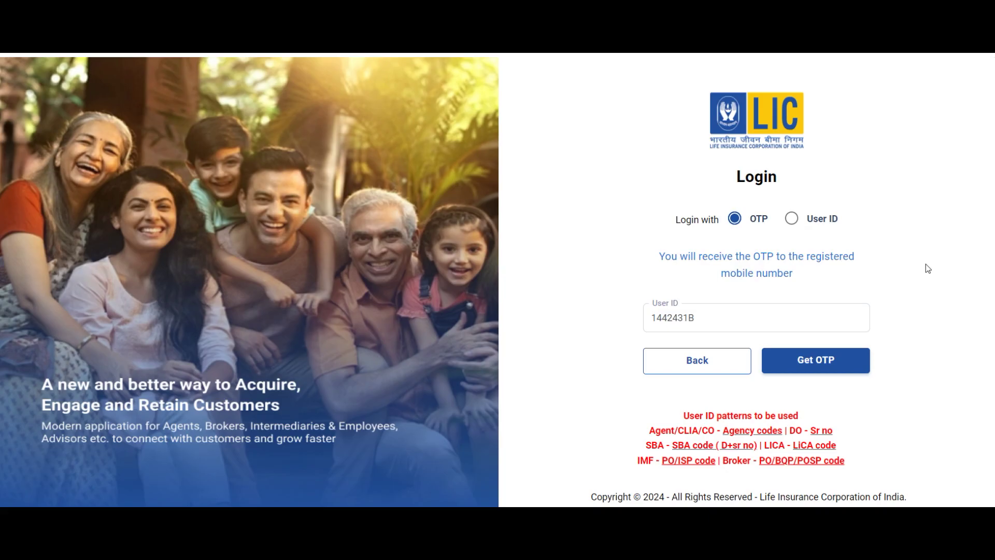
click(821, 363)
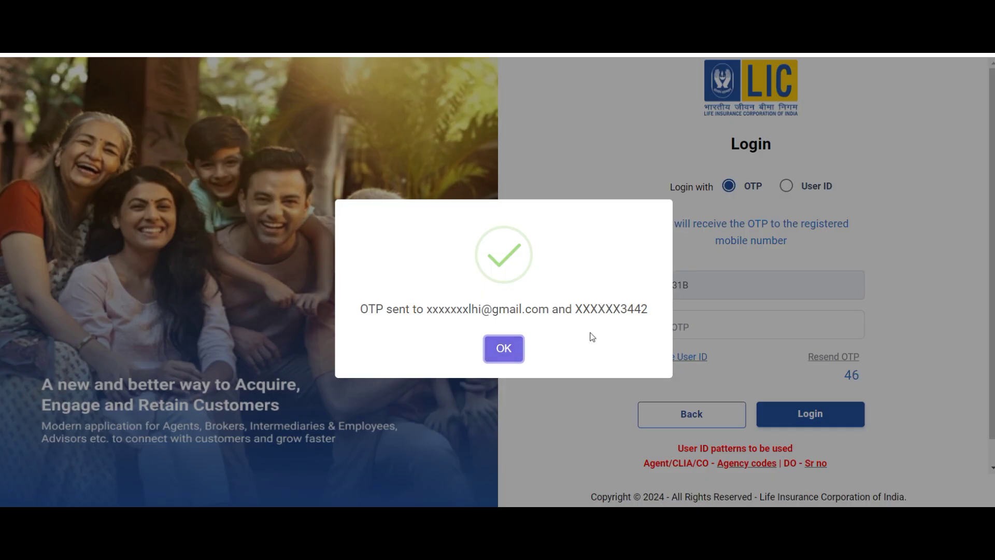
click(504, 354)
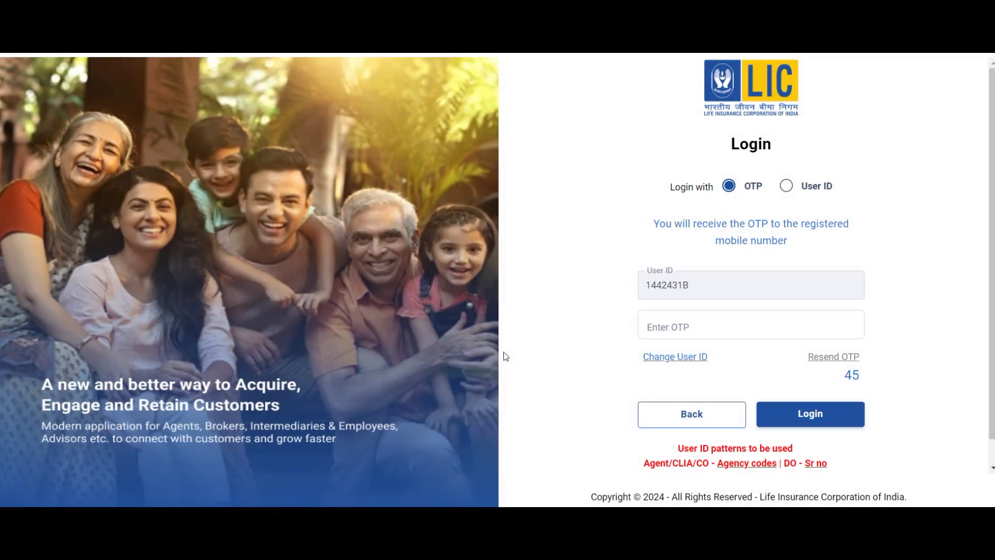
Enter the received one-time password and sign in
click(719, 332)
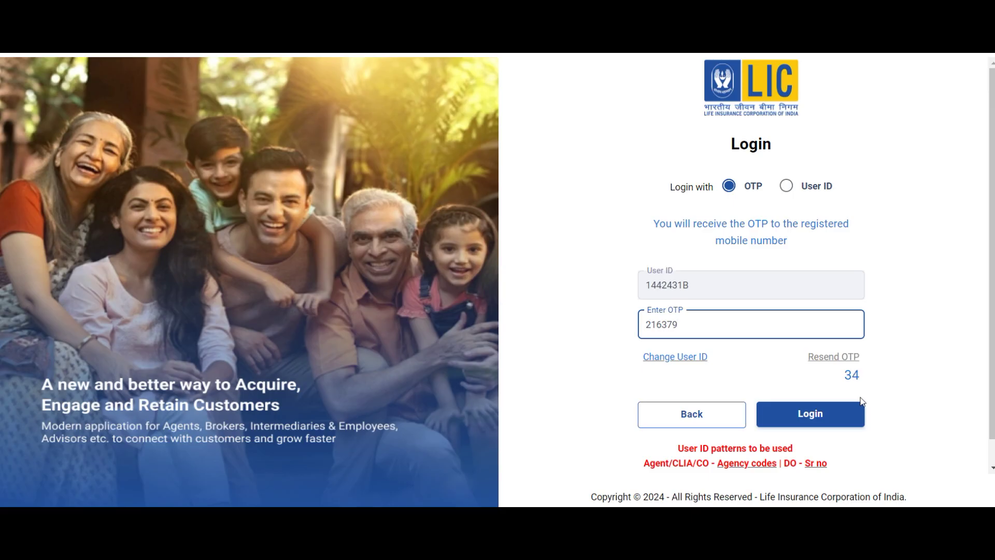
click(796, 415)
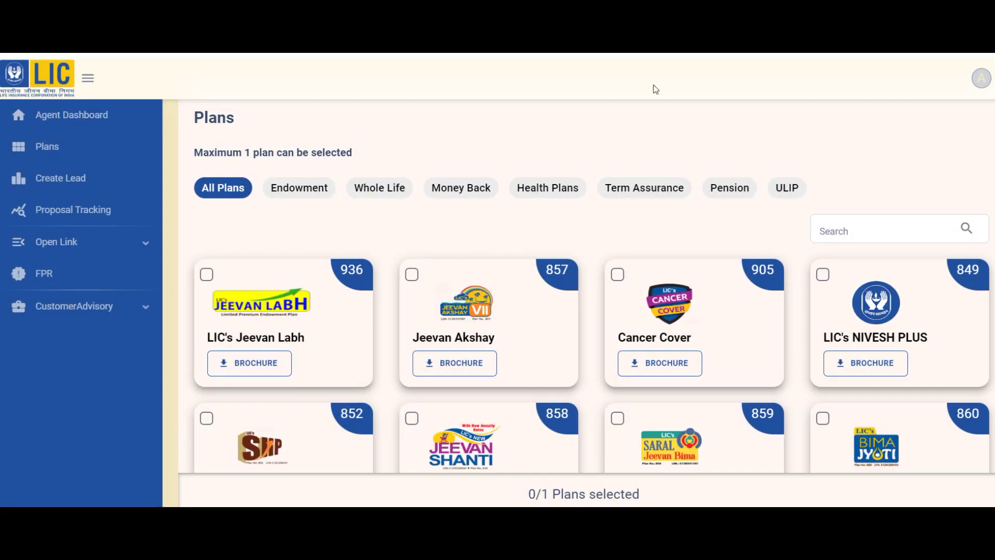
Scroll through the plan list, then tick and untick LIC's Jeevan Labh
scroll(591, 291, down, 1)
scroll(591, 291, down, 15)
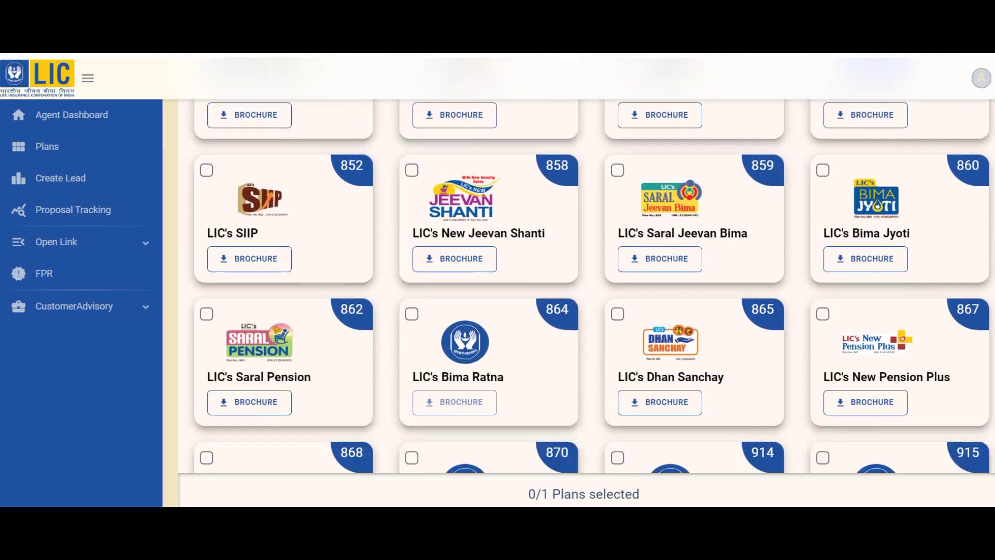
scroll(591, 291, down, 7)
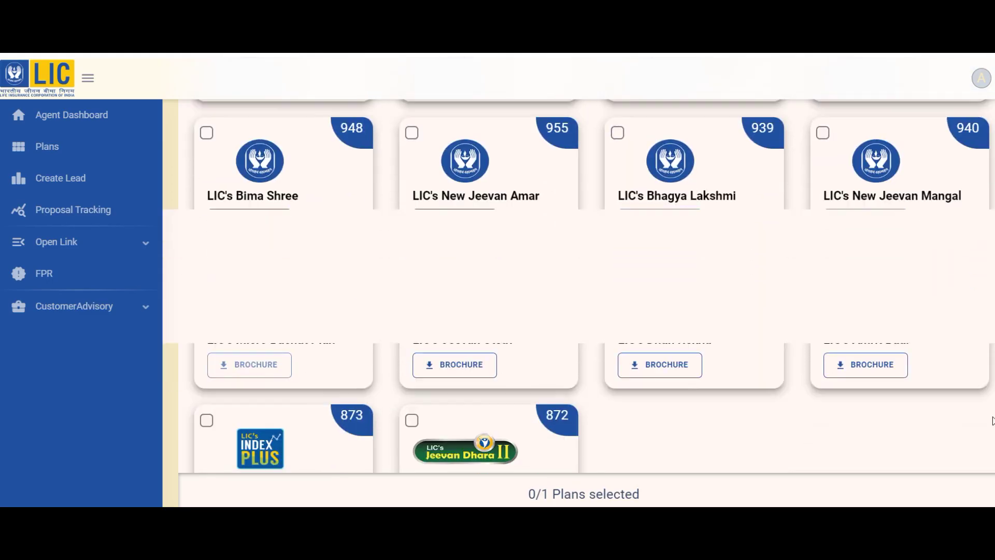
scroll(992, 413, up, 20)
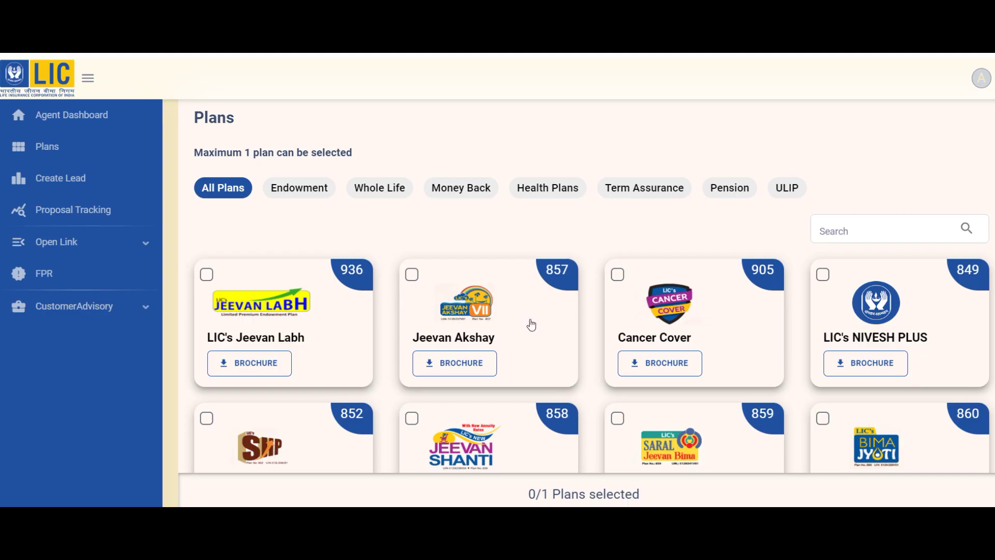
click(208, 275)
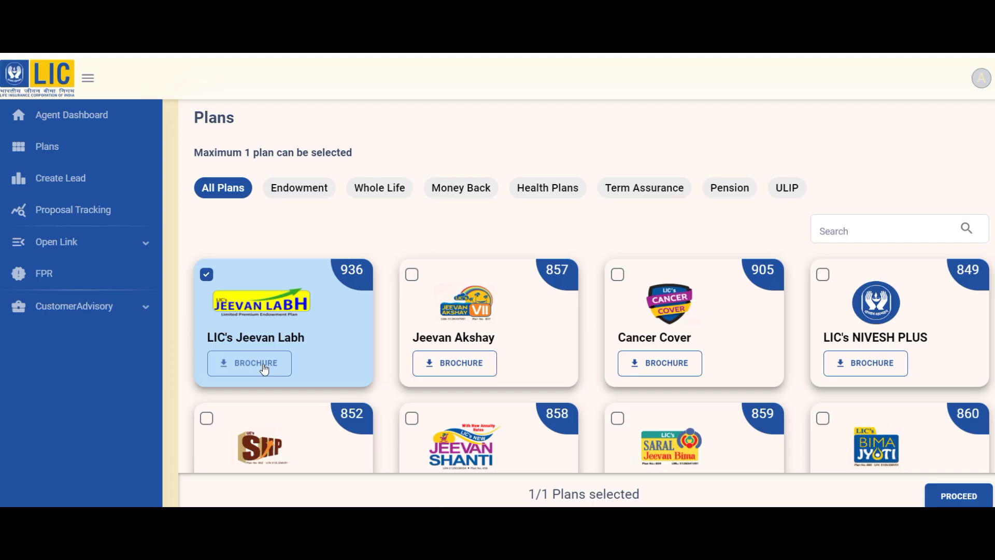
click(207, 276)
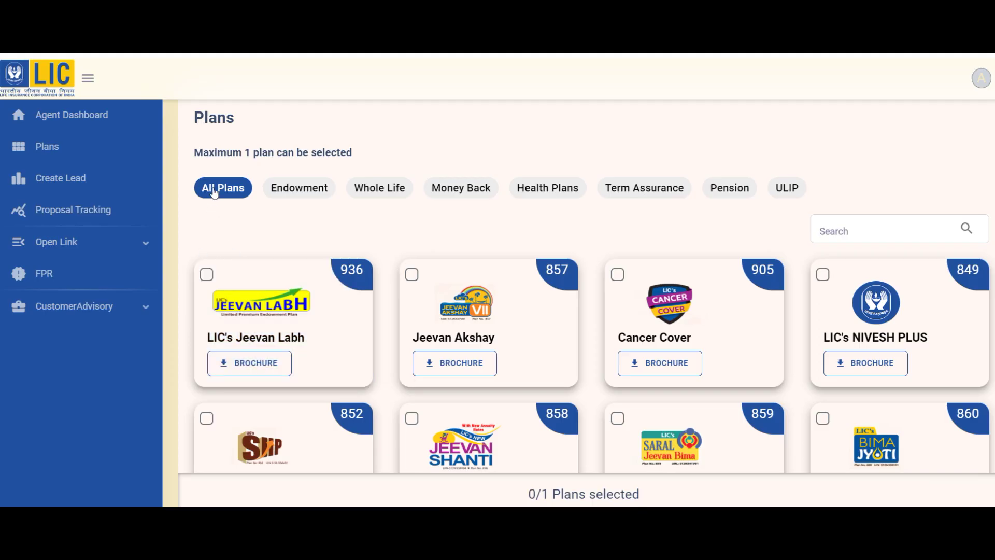
Filter plans by Endowment, Whole Life, Money Back, Health, Term Assurance, Pension and ULIP, then All Plans
click(293, 186)
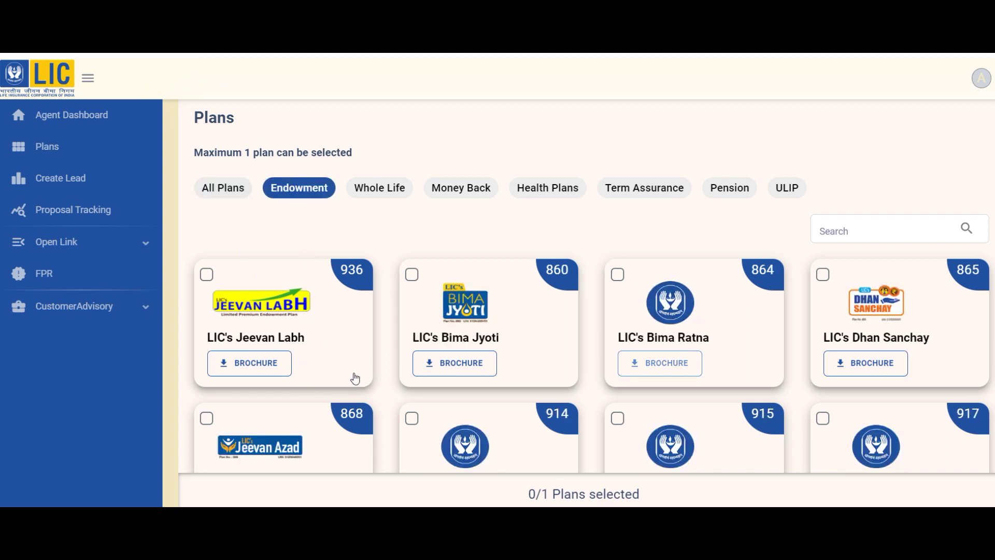
scroll(591, 311, down, 4)
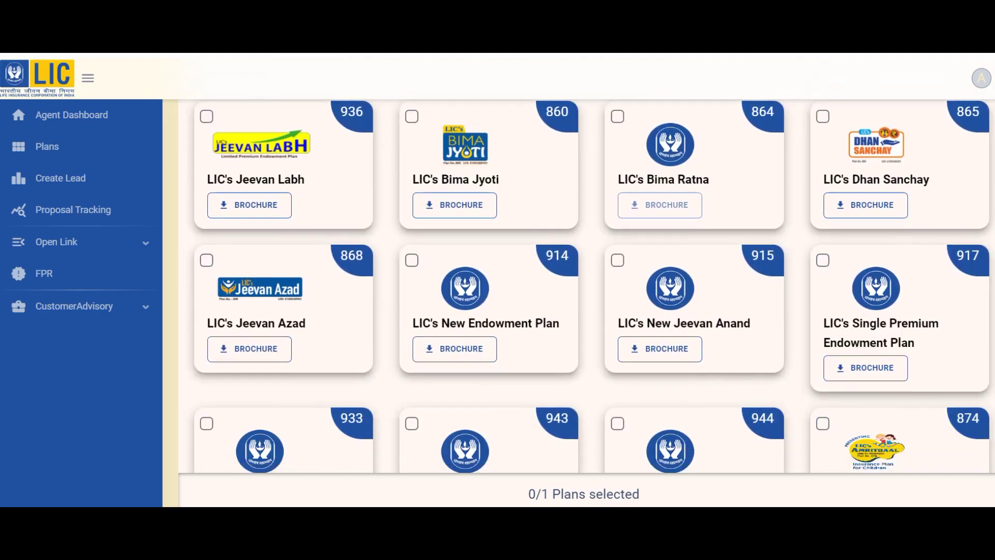
scroll(591, 310, up, 4)
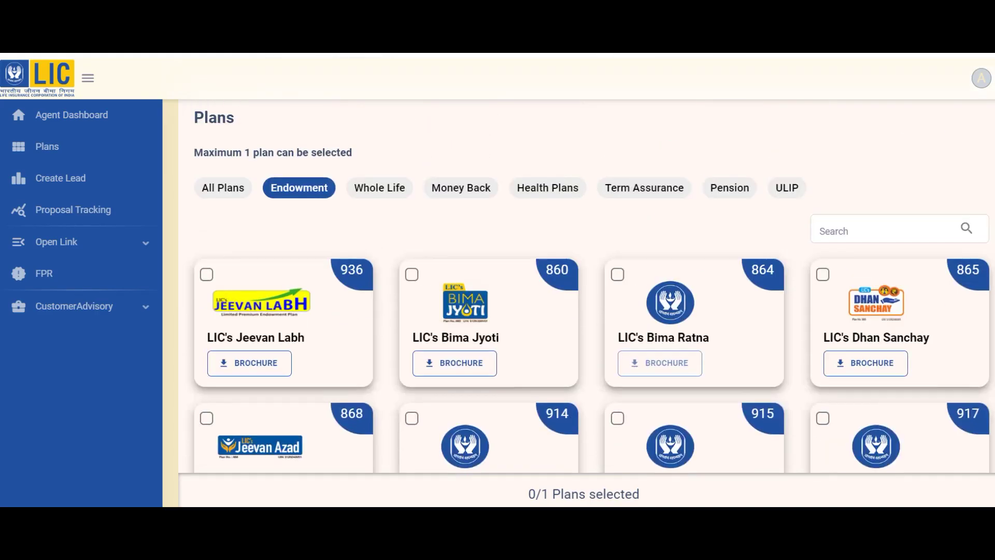
click(372, 200)
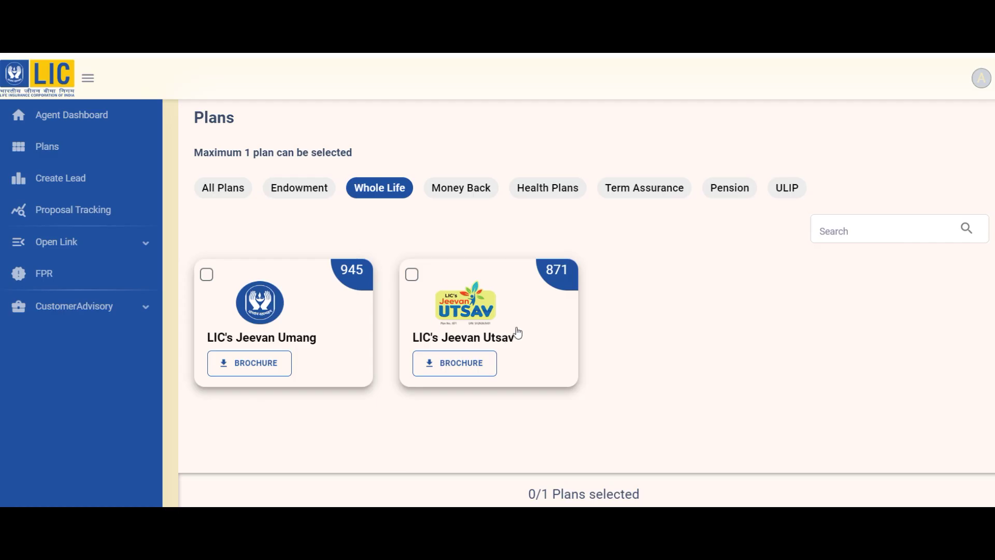
click(464, 196)
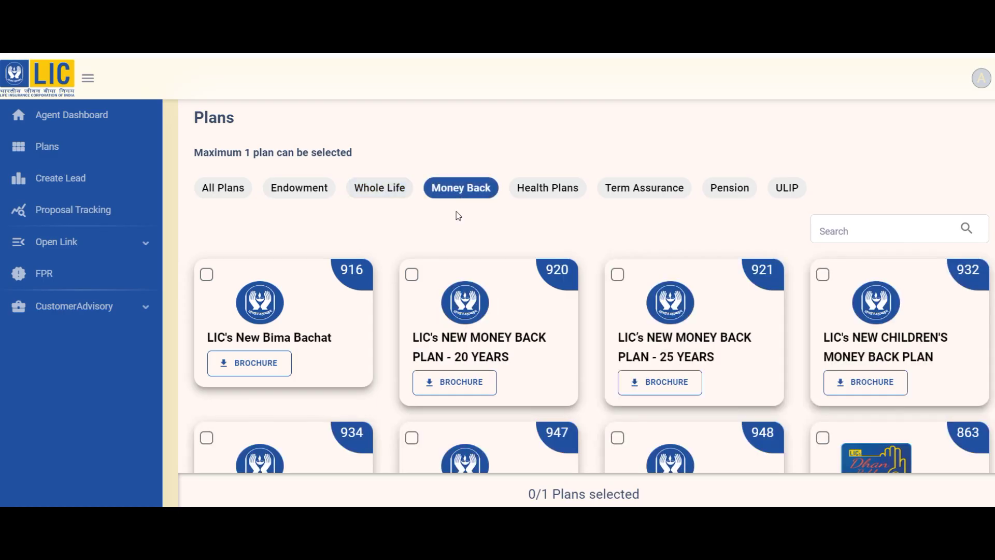
click(545, 187)
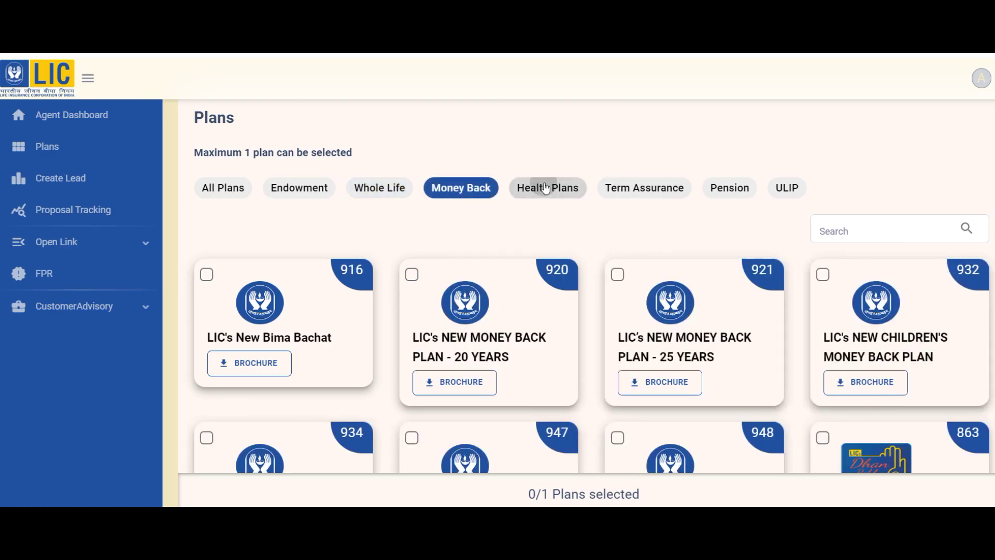
click(634, 194)
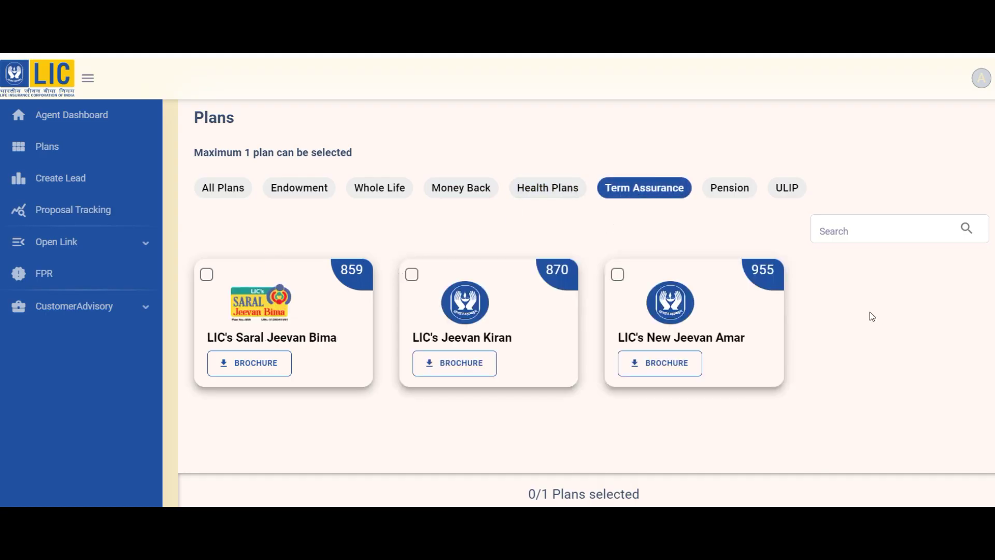
click(736, 196)
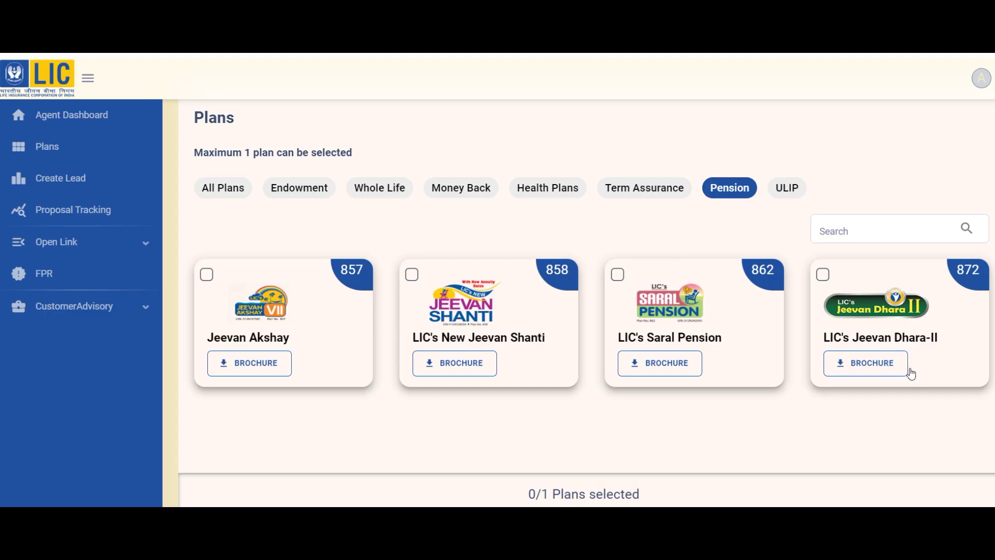
click(800, 194)
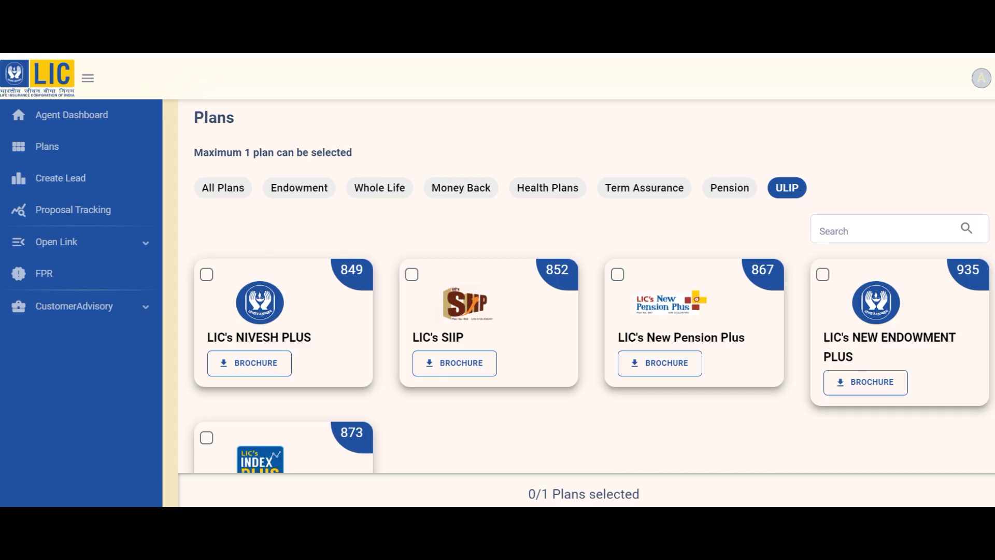
scroll(591, 288, down, 2)
scroll(592, 288, up, 2)
click(237, 188)
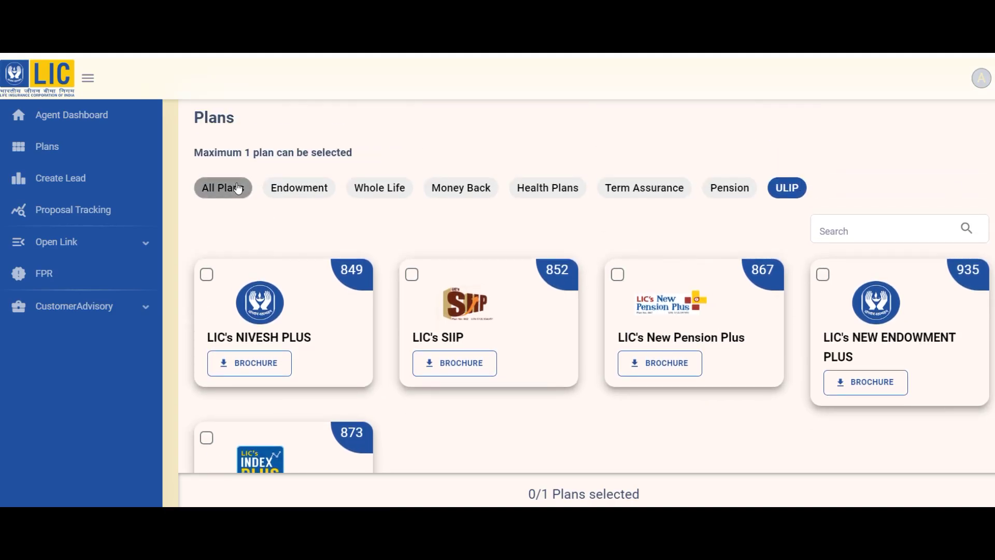
Open the Agent Dashboard, then Create Lead to list all plans
click(60, 130)
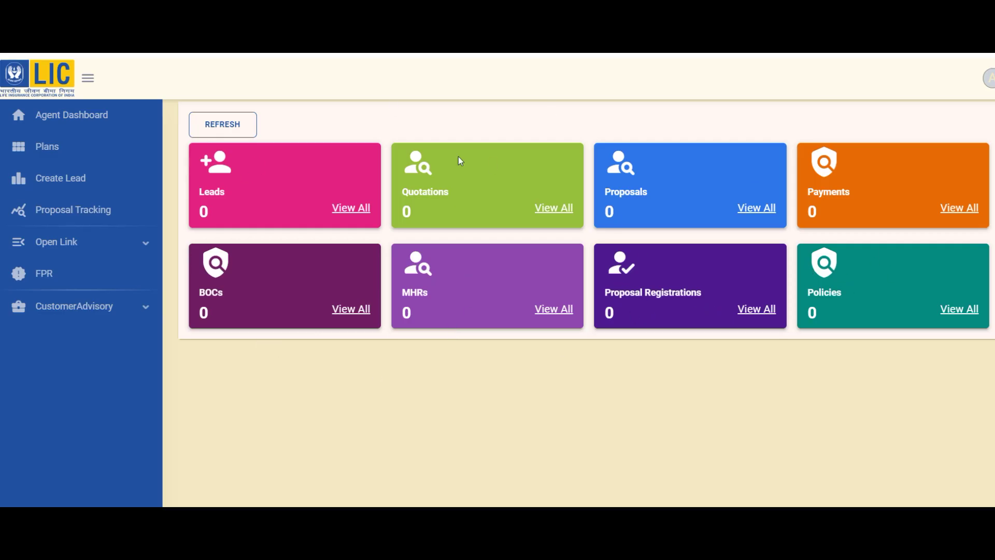
click(61, 179)
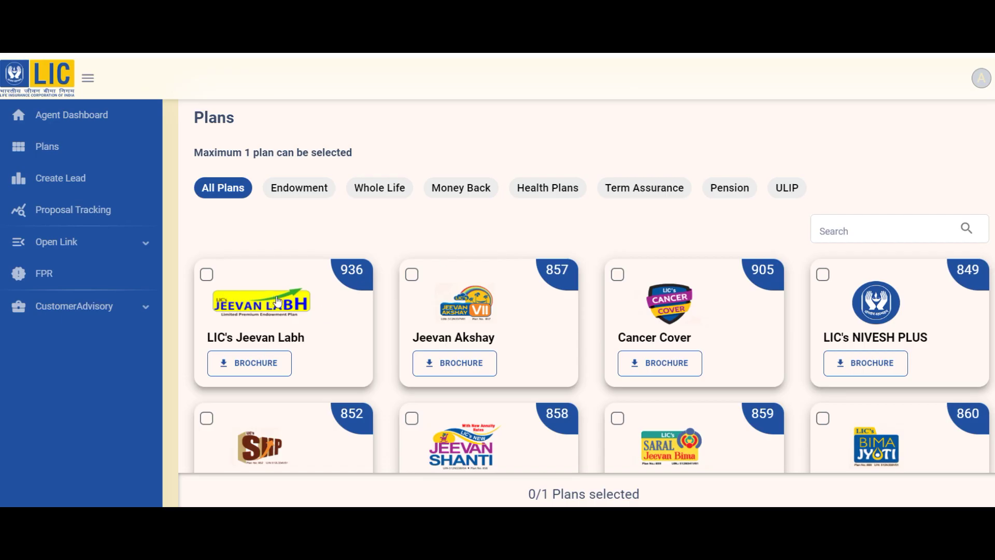
Select LIC's Jeevan Labh, proceed to the Lead Details form and enter the proposer's full name
click(207, 276)
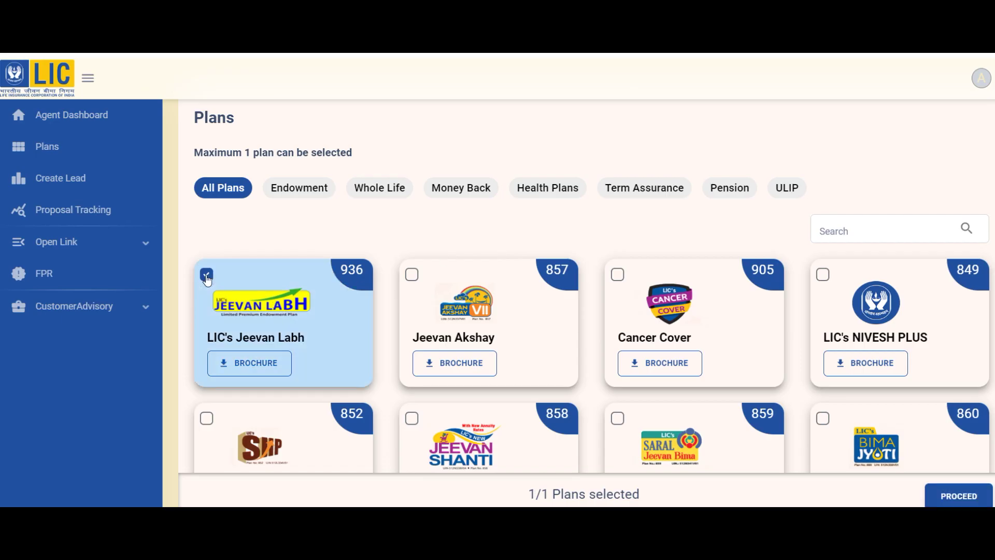
click(953, 497)
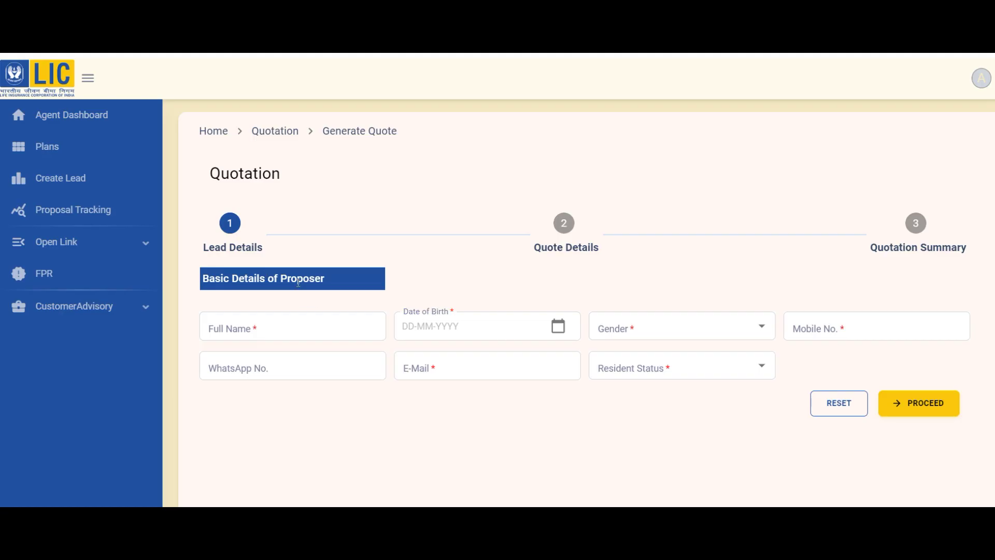
click(313, 326)
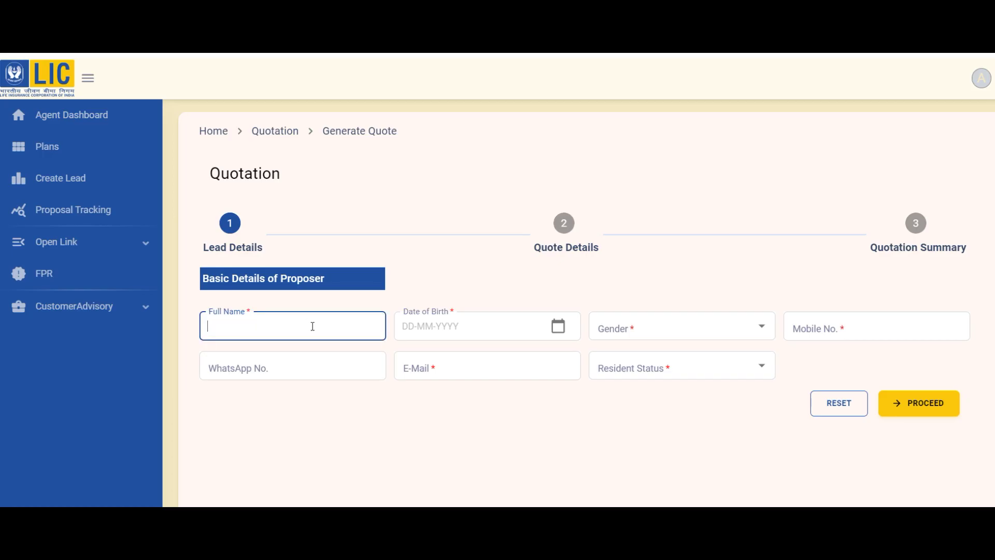
key(Tab)
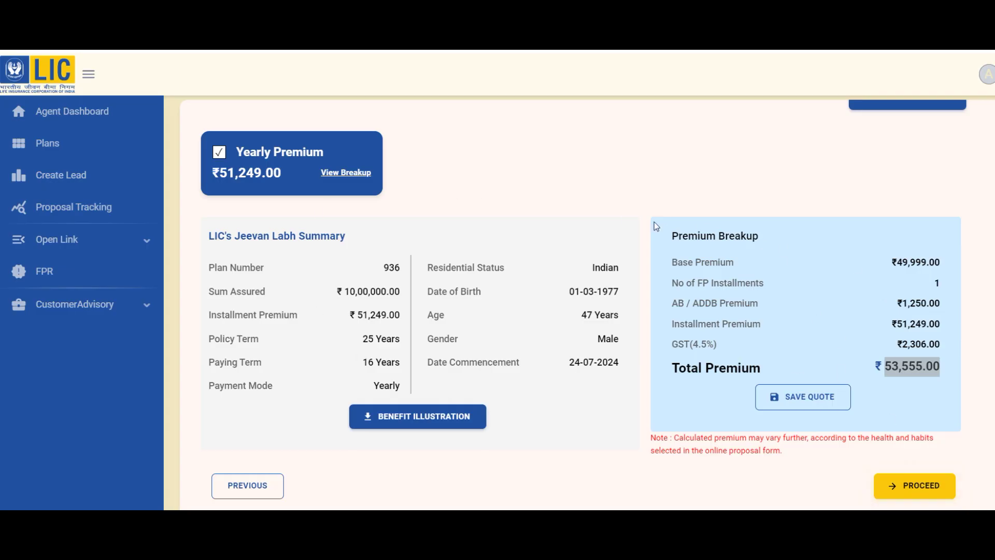
Proceed from the premium breakup to the Quotation Summary, then choose PROCEED TO PROPOSAL
click(910, 493)
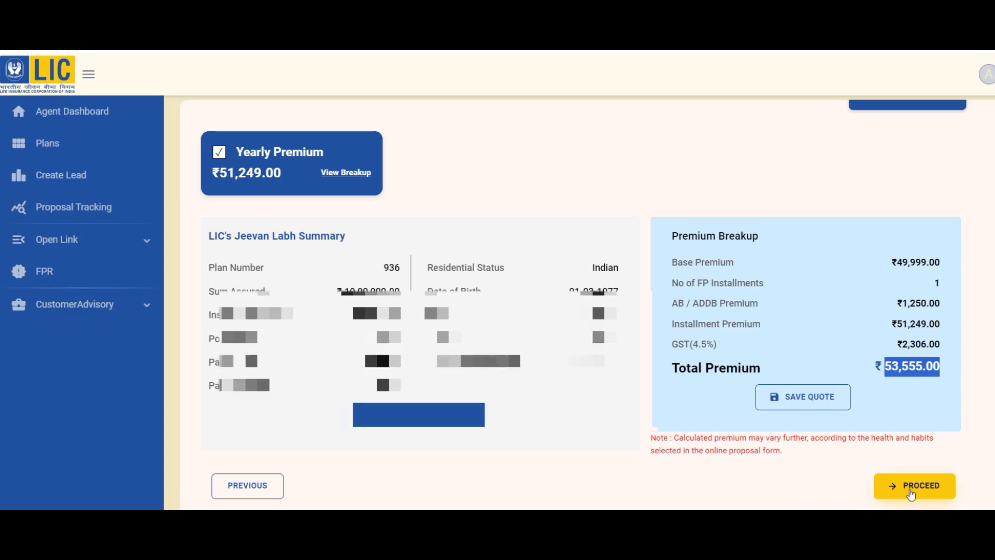
click(911, 487)
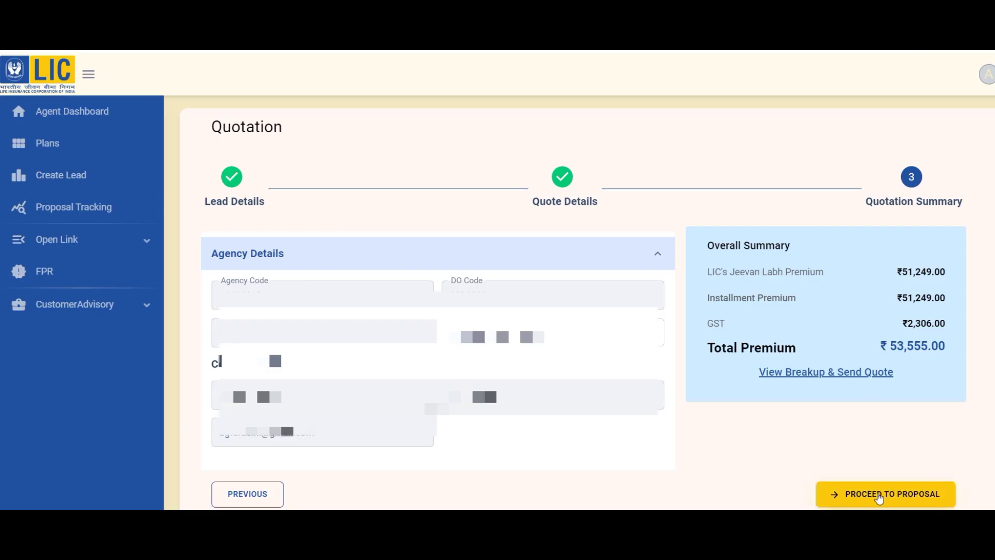
click(879, 498)
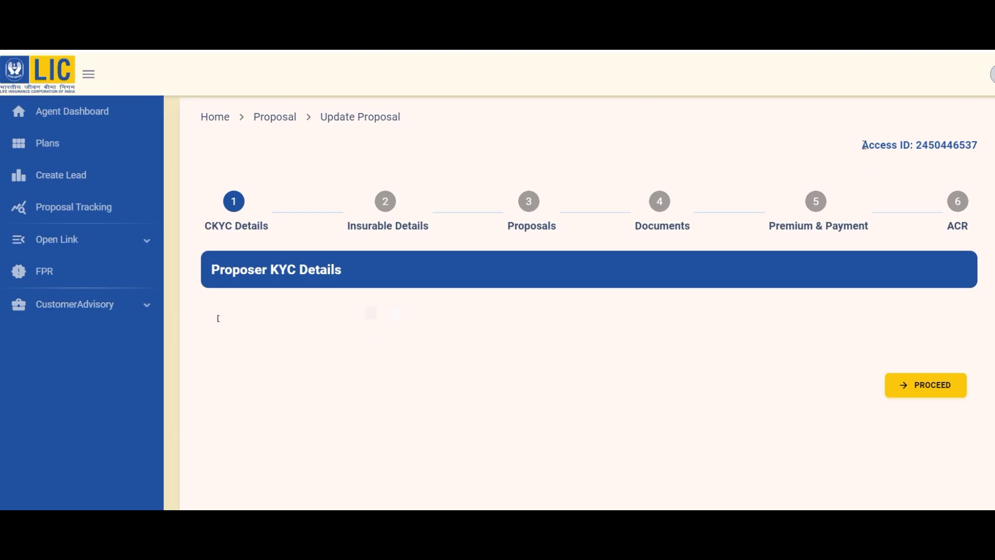
Copy the proposal's access ID, answer No to CKYC number, enter the proposer's PAN and date of birth, and fetch KYC details
drag(875, 145, 974, 154)
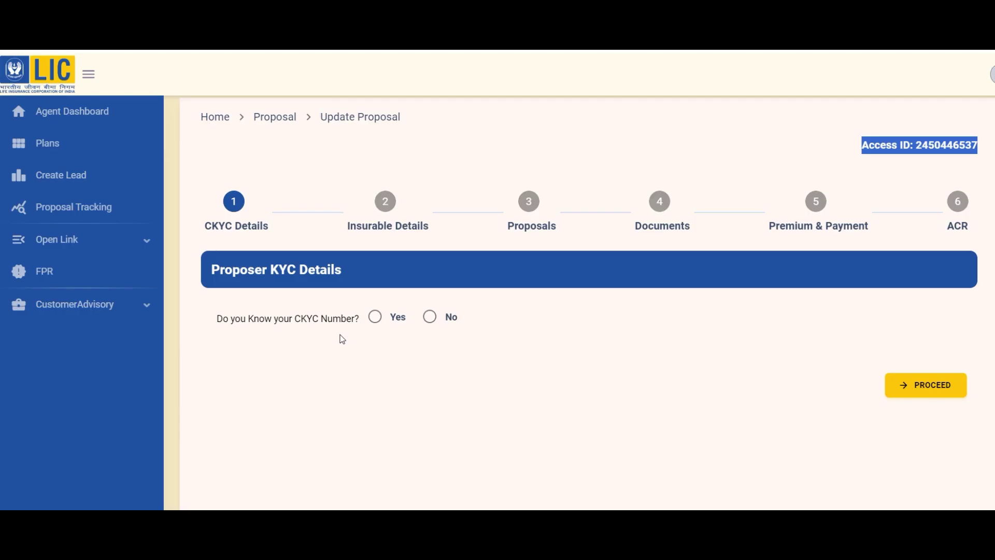
click(431, 325)
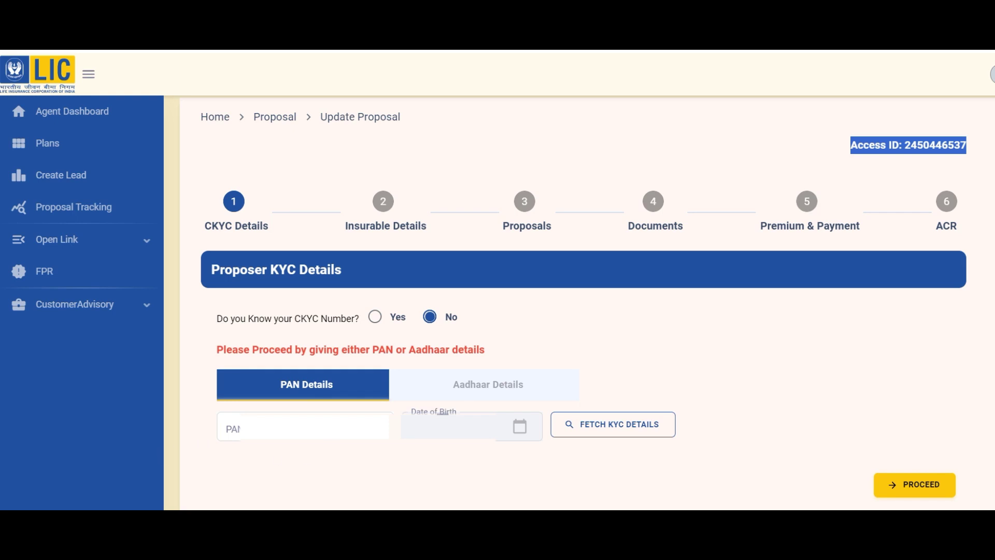
click(306, 426)
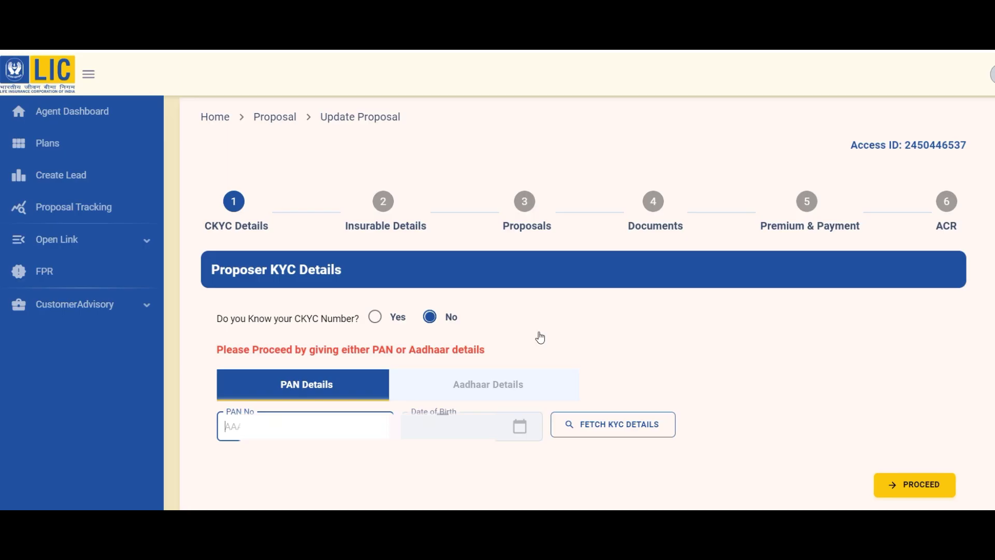
click(917, 55)
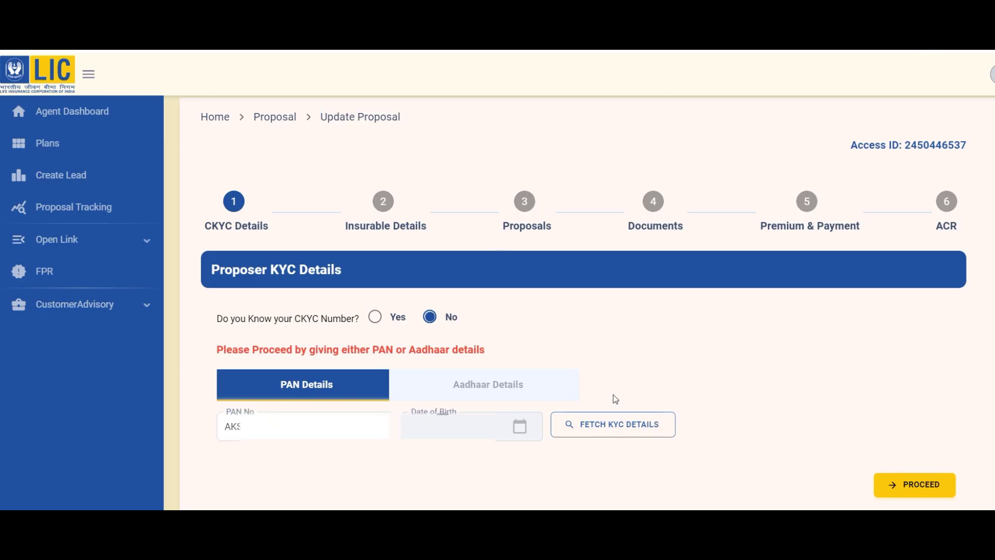
click(610, 433)
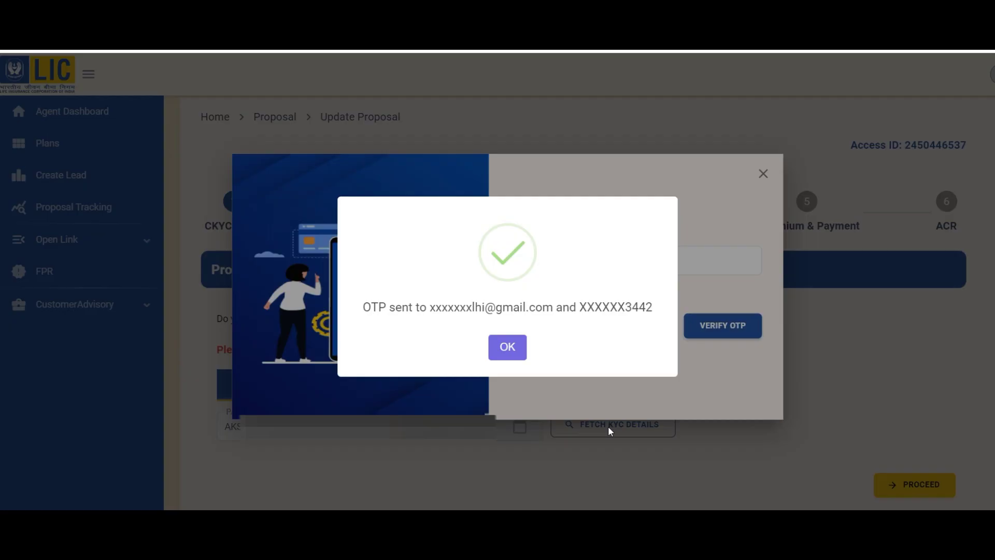
Enter the one-time code sent to the proposer and verify it to load the CKYC data
click(501, 356)
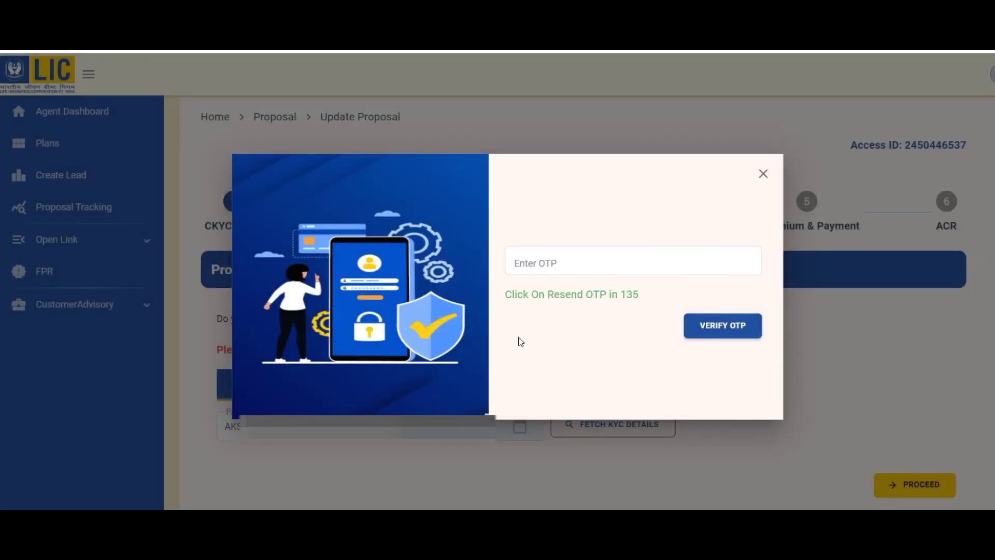
click(600, 267)
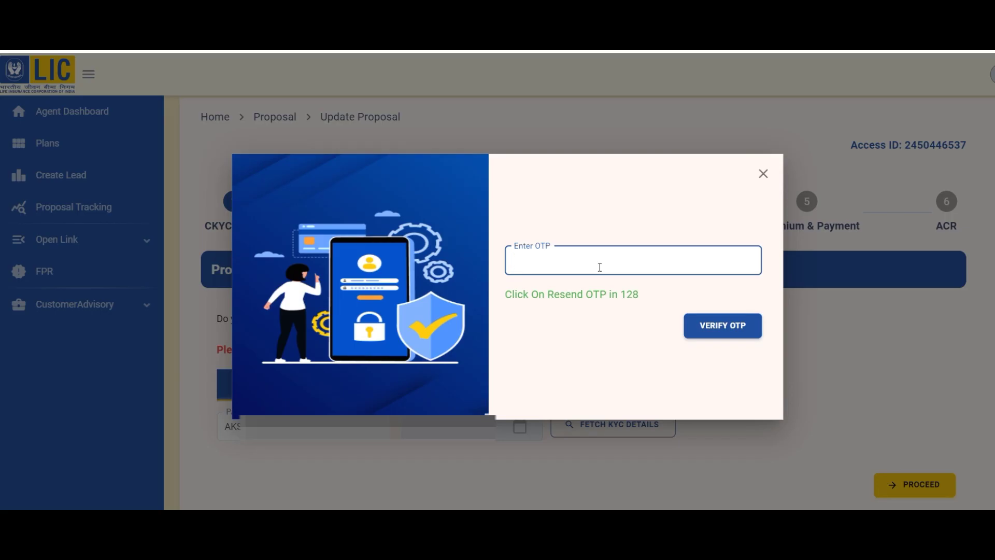
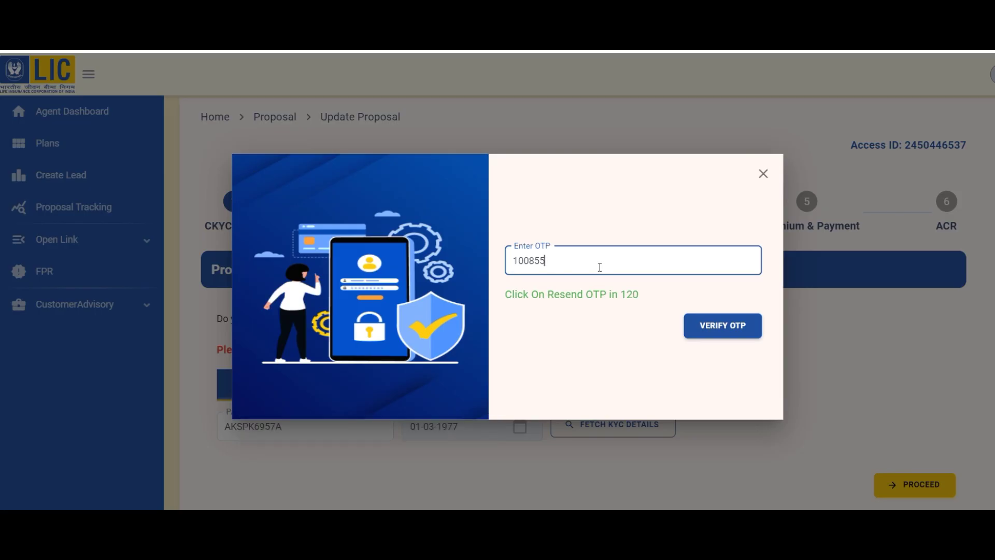
click(715, 335)
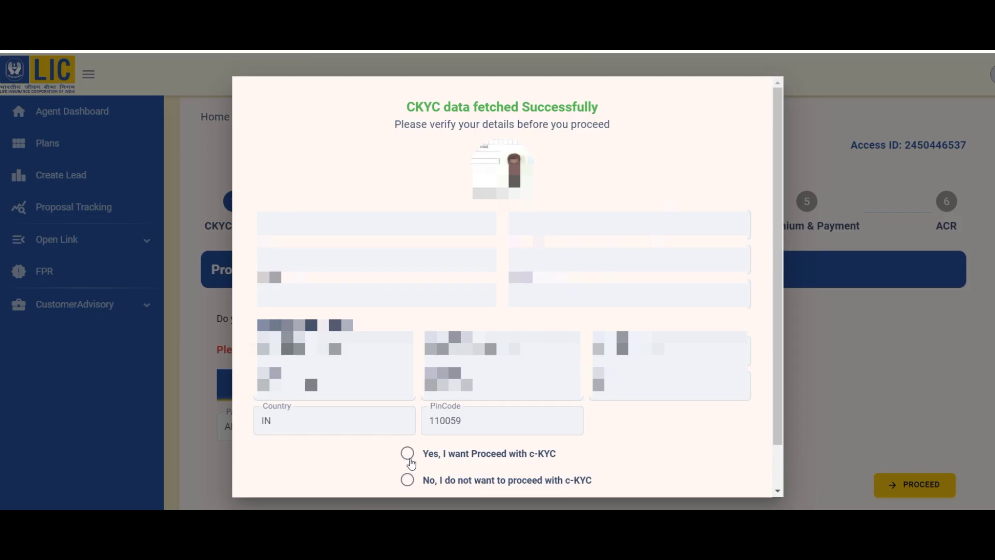
Choose 'Yes, I want Proceed with c-KYC' and confirm going ahead with the fetched data
click(409, 457)
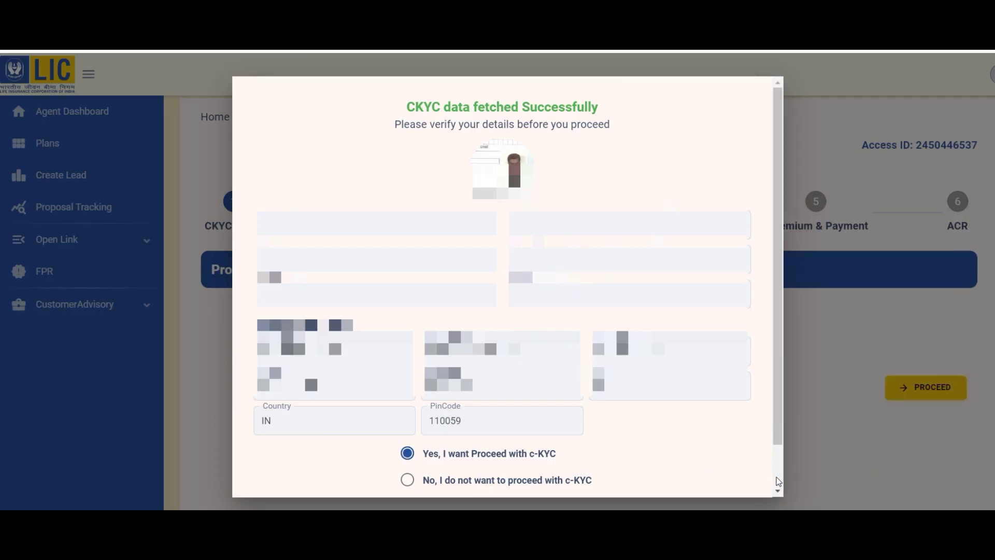
scroll(778, 481, down, 2)
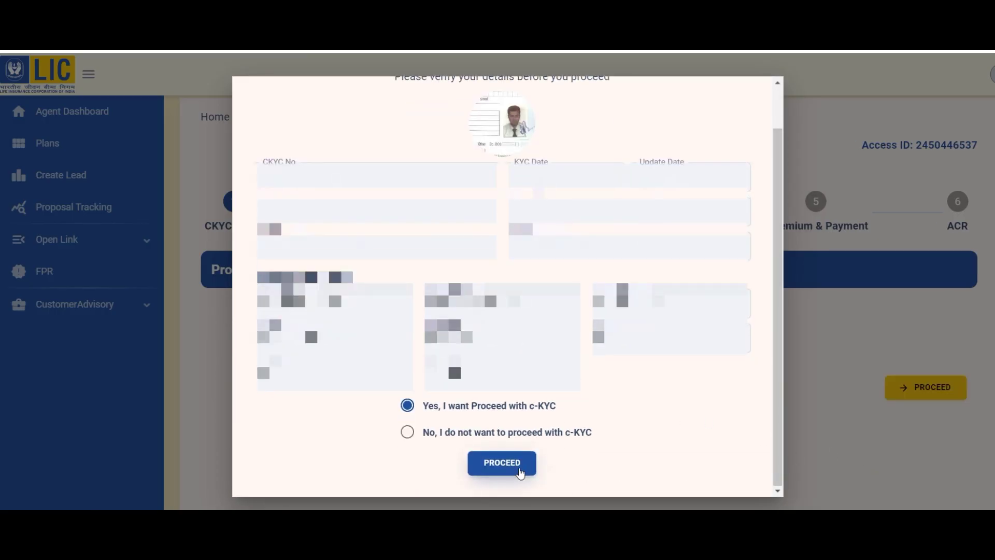
click(520, 470)
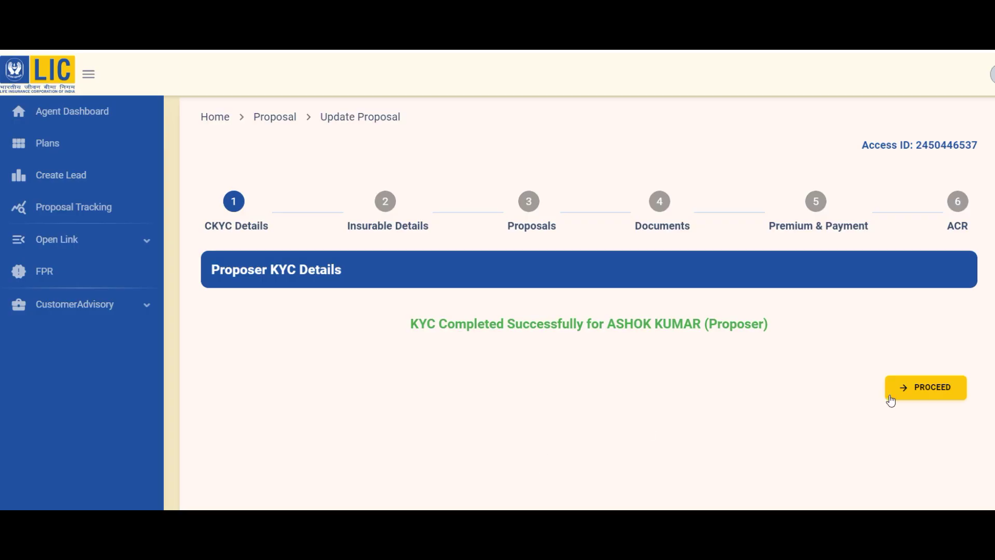
Continue to the Insurable Details step and fill the first empty Personal Details dropdown
click(912, 394)
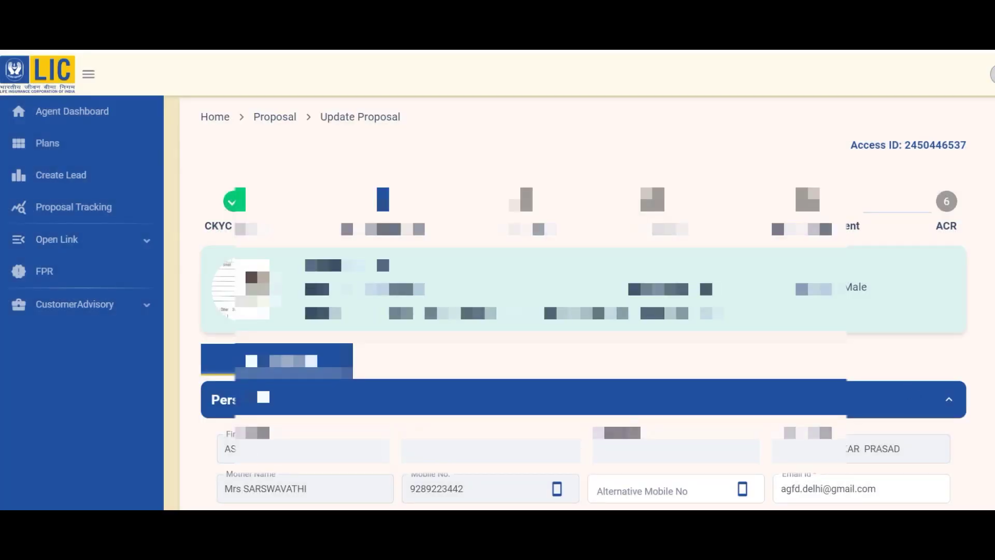
scroll(583, 300, down, 2)
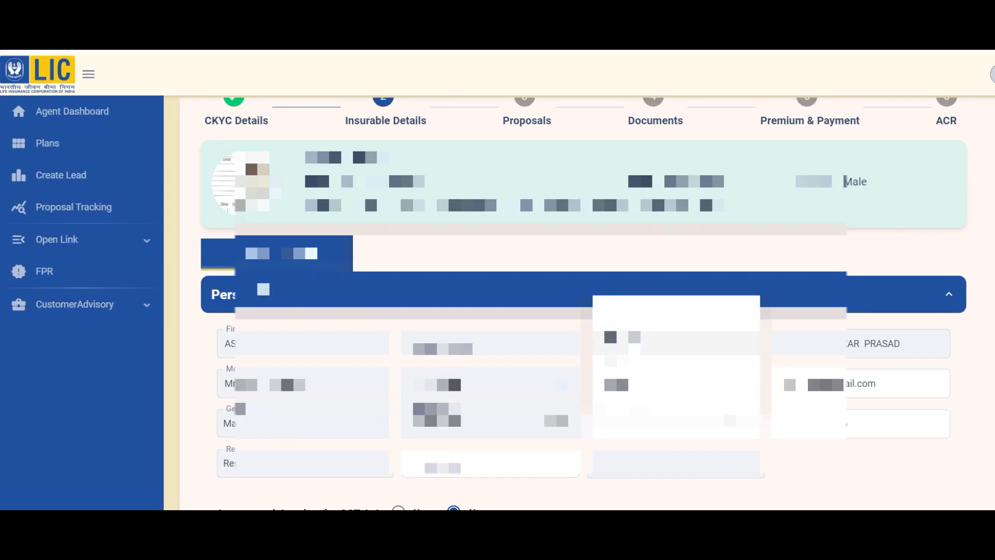
key(Return)
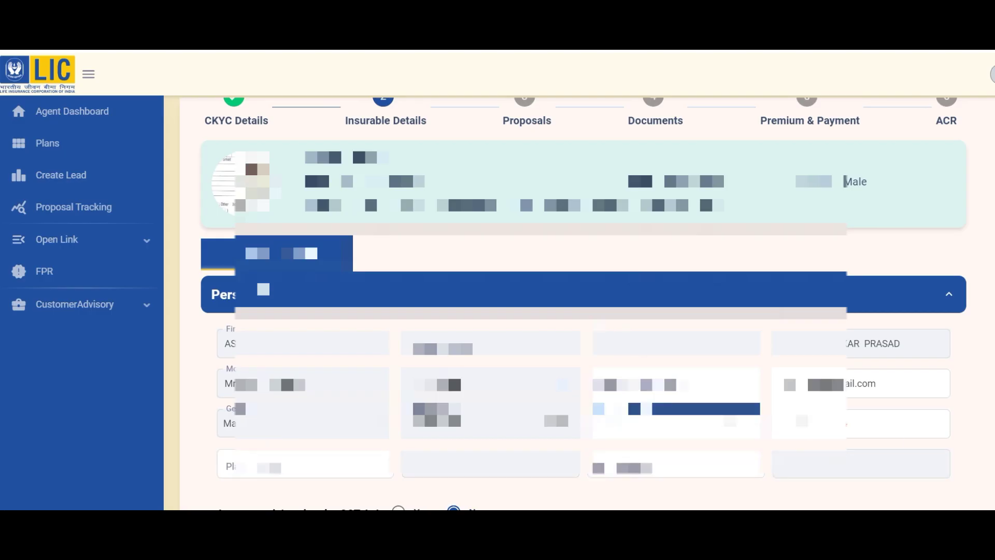
click(881, 423)
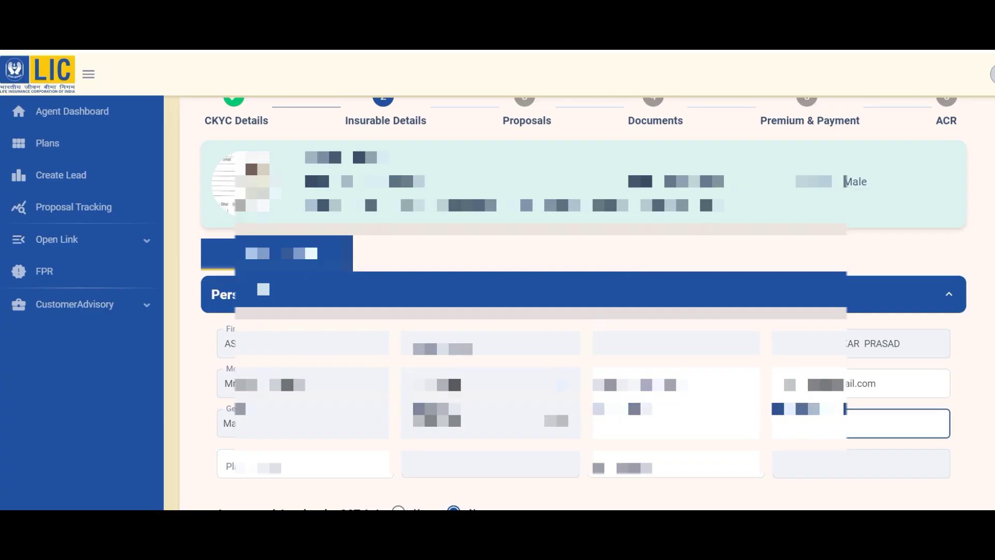
Fill the remaining empty Personal Details dropdowns in the right column and bottom row
click(674, 420)
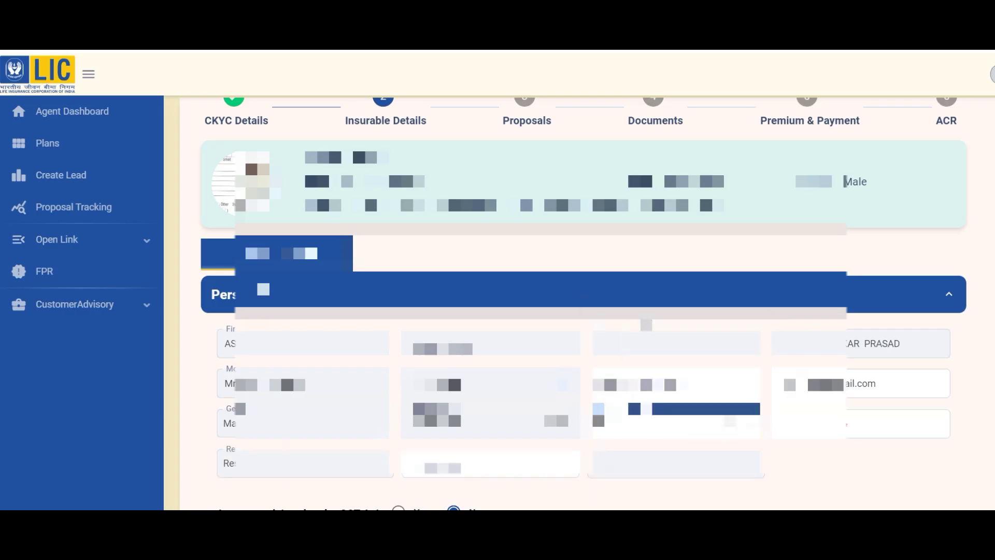
click(896, 423)
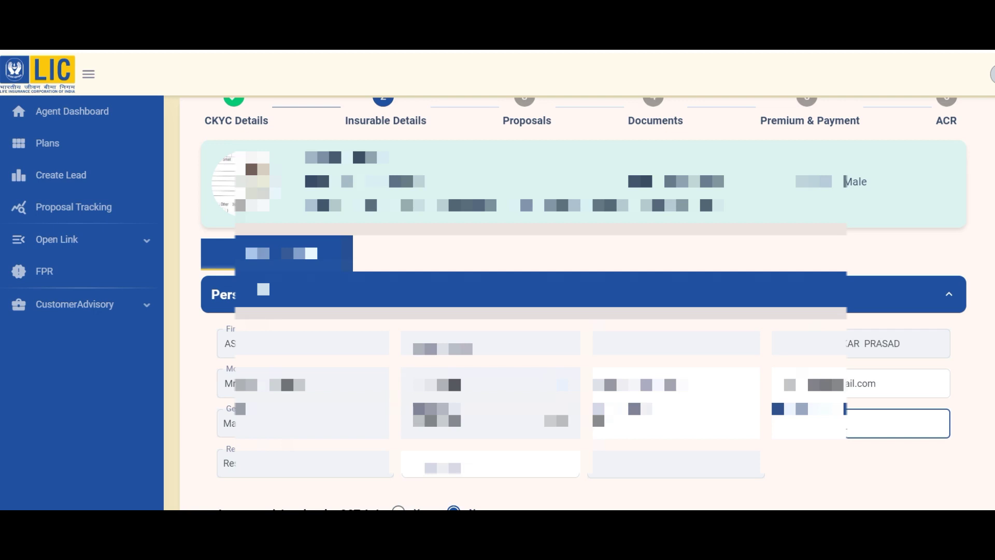
click(850, 462)
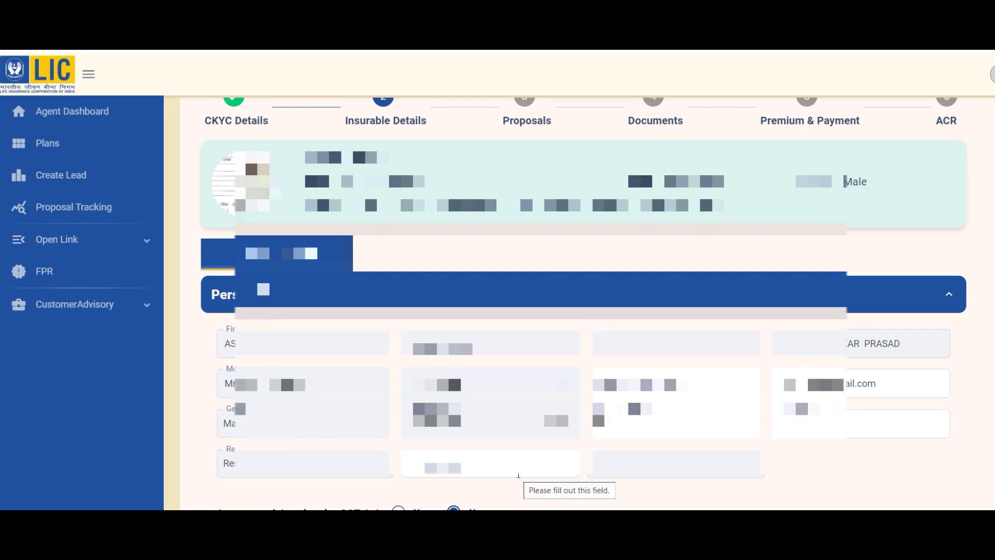
click(518, 469)
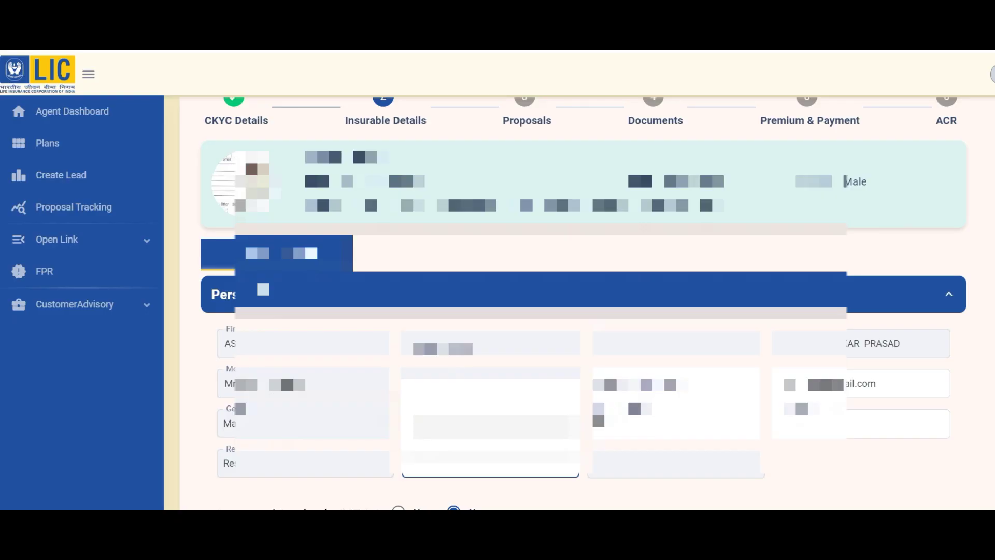
click(489, 426)
click(824, 468)
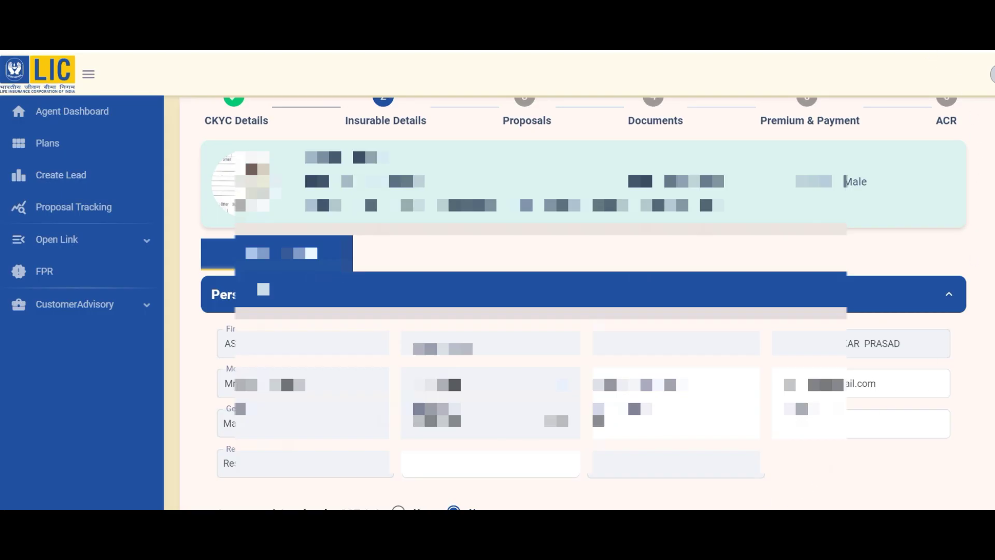
scroll(928, 168, down, 10)
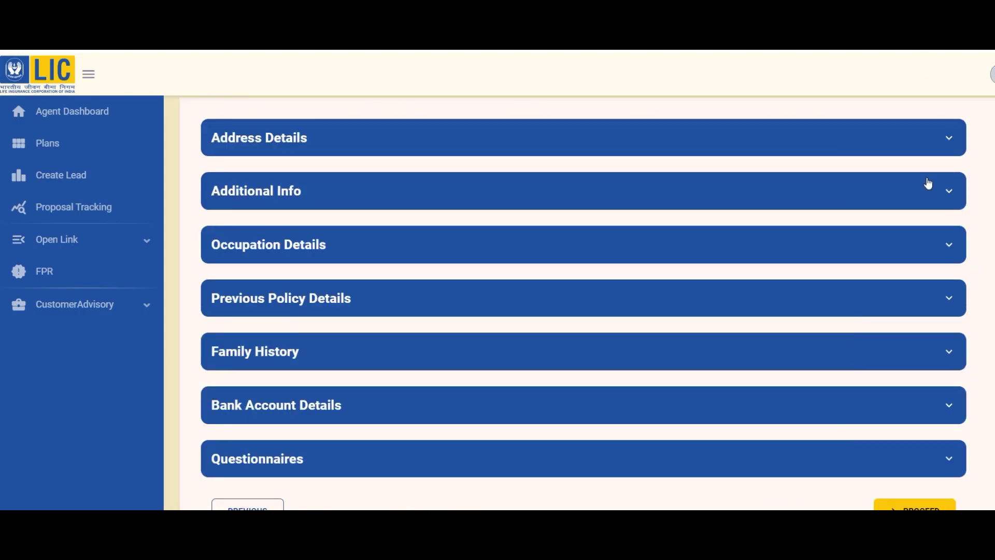